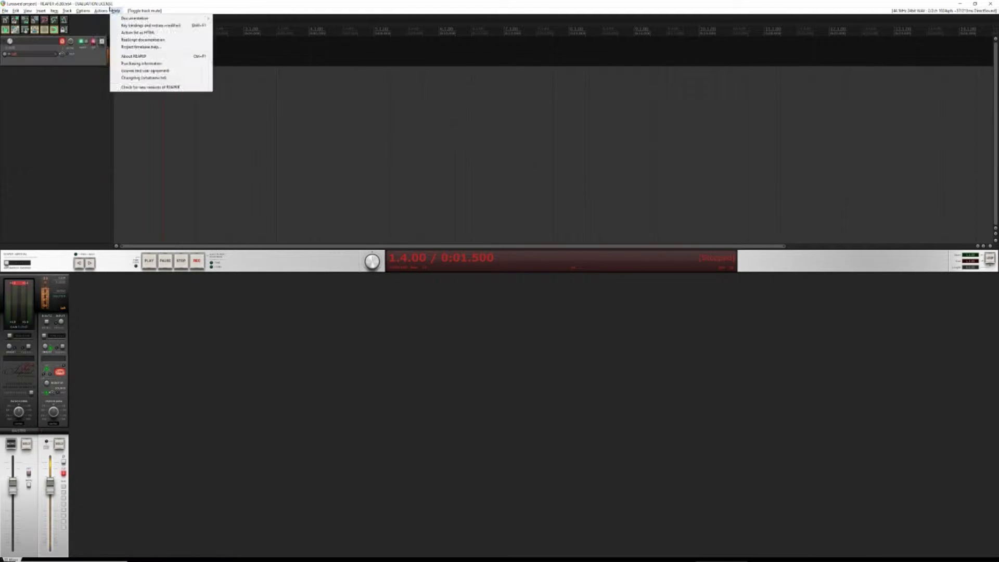
Review the audio device settings in the preferences, including the audio system, input and output devices, and buffers
mouse_move(87, 13)
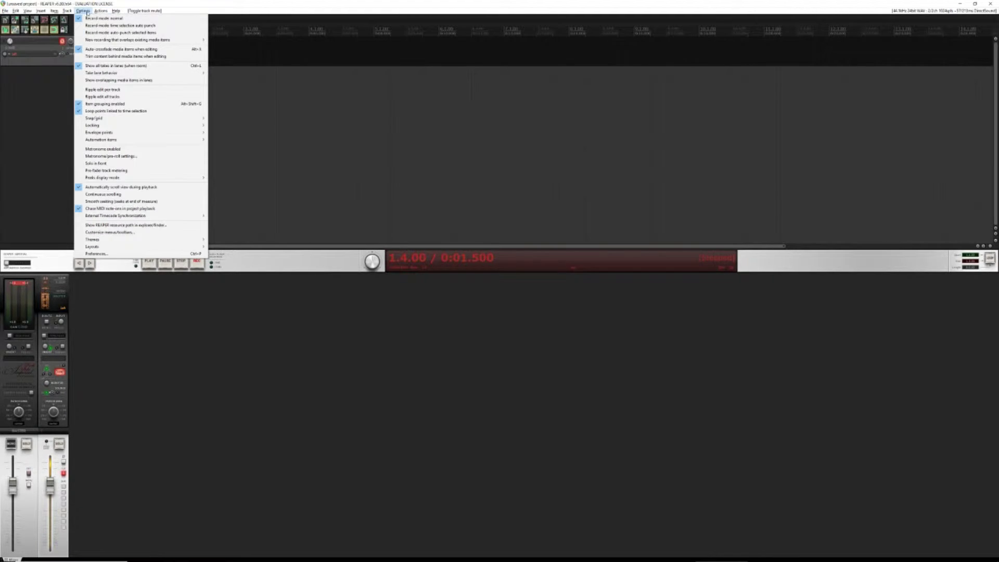
click(96, 254)
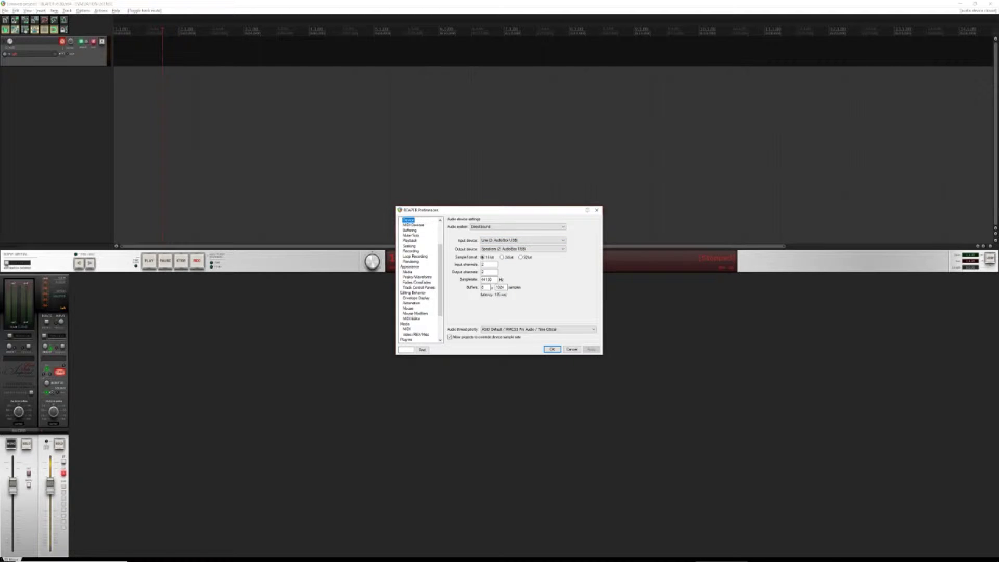
click(553, 350)
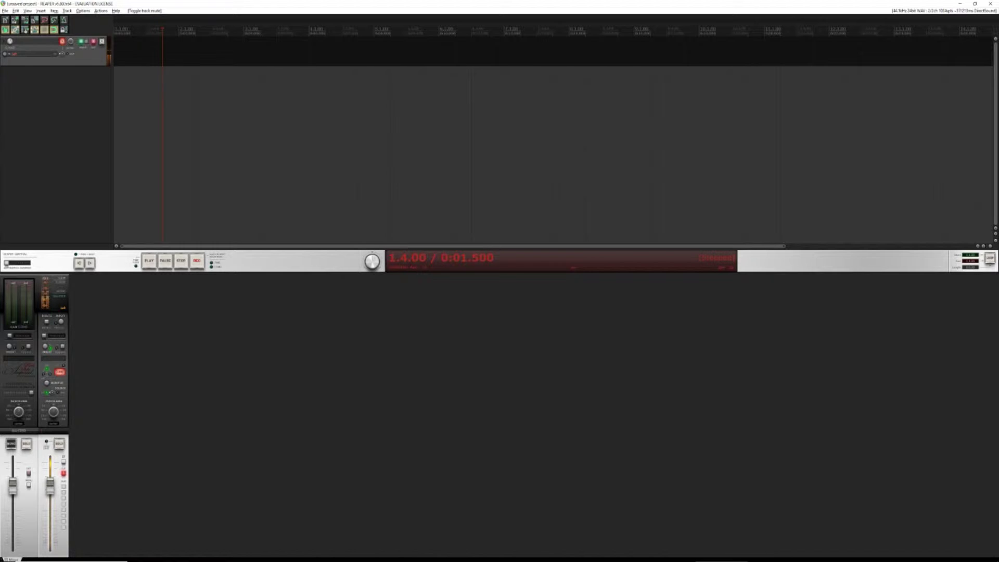
right_click(59, 106)
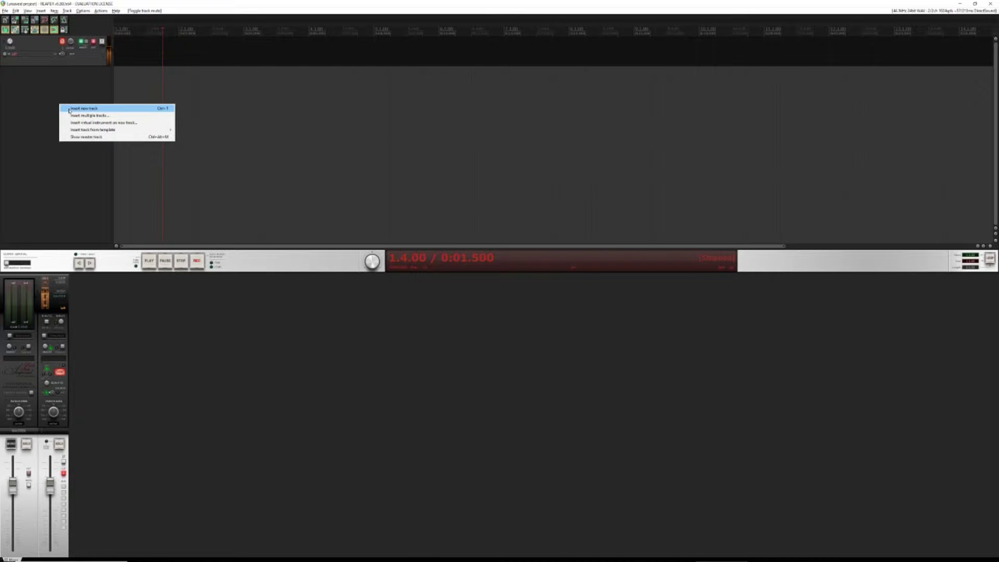
click(82, 56)
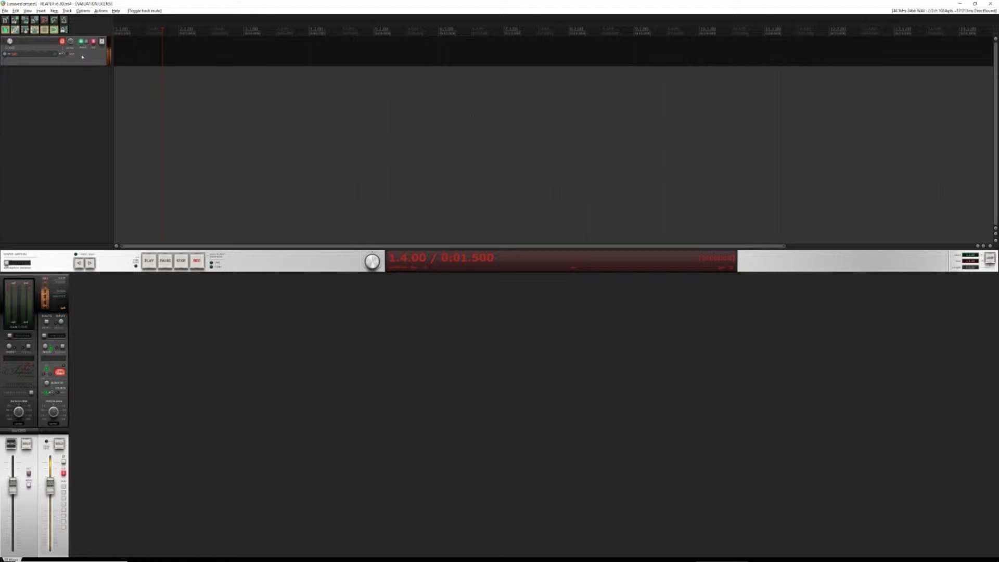
right_click(82, 56)
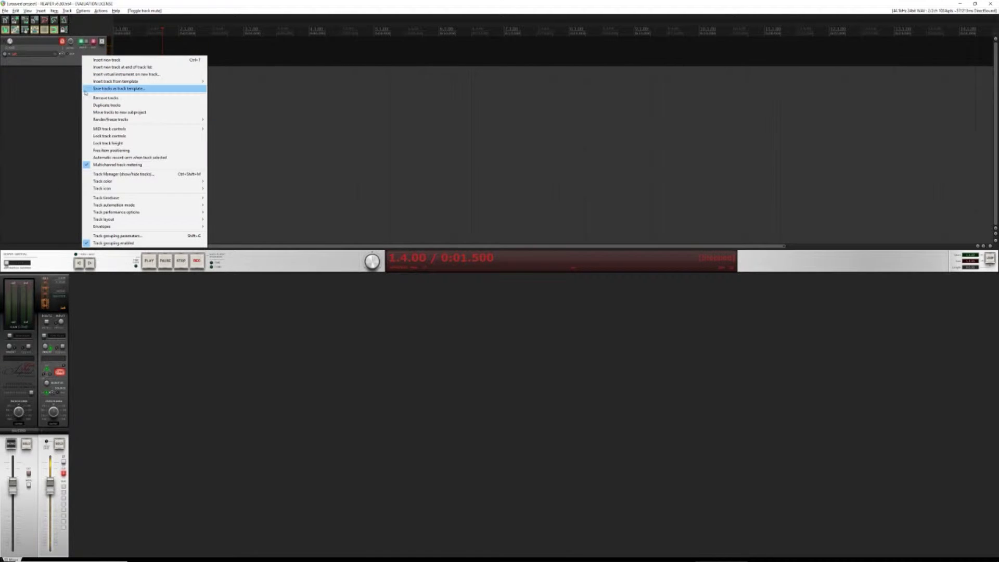
click(66, 90)
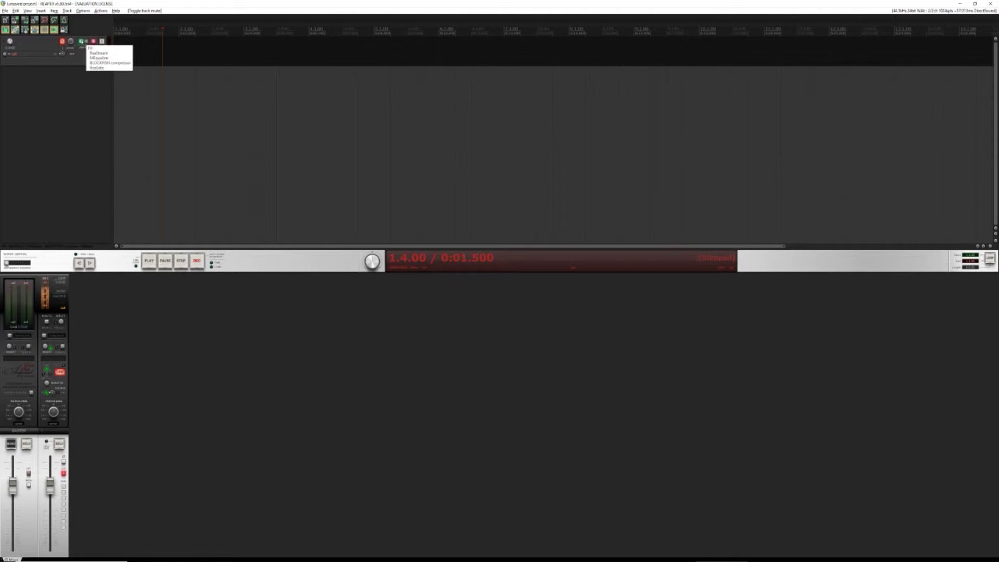
Open the FX chain of track 1 and show the ReaStream plug-in's settings
click(81, 41)
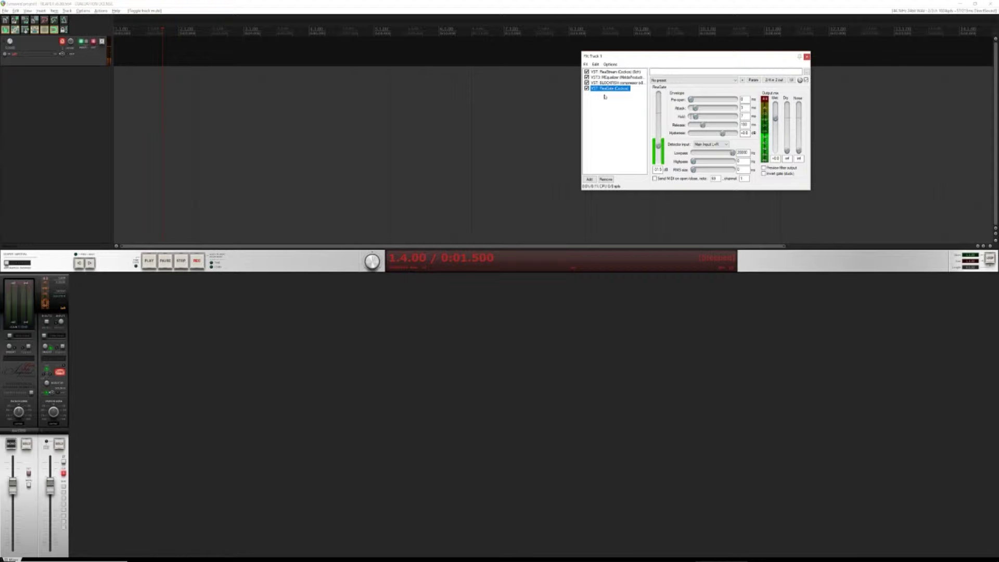
click(608, 72)
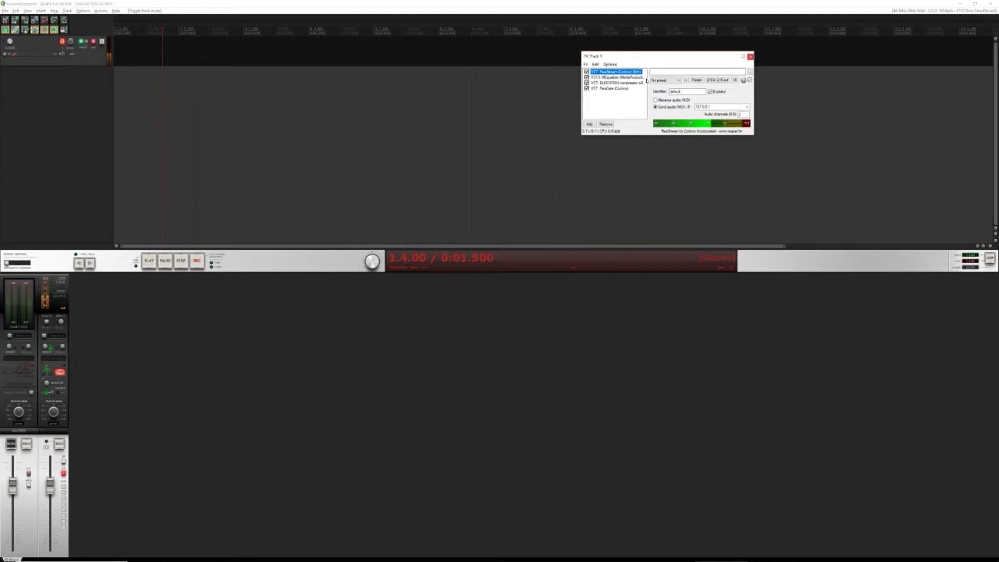
Search the list of available effects for track 1 for "reast" and close the list without adding anything
click(590, 123)
text(reastream)
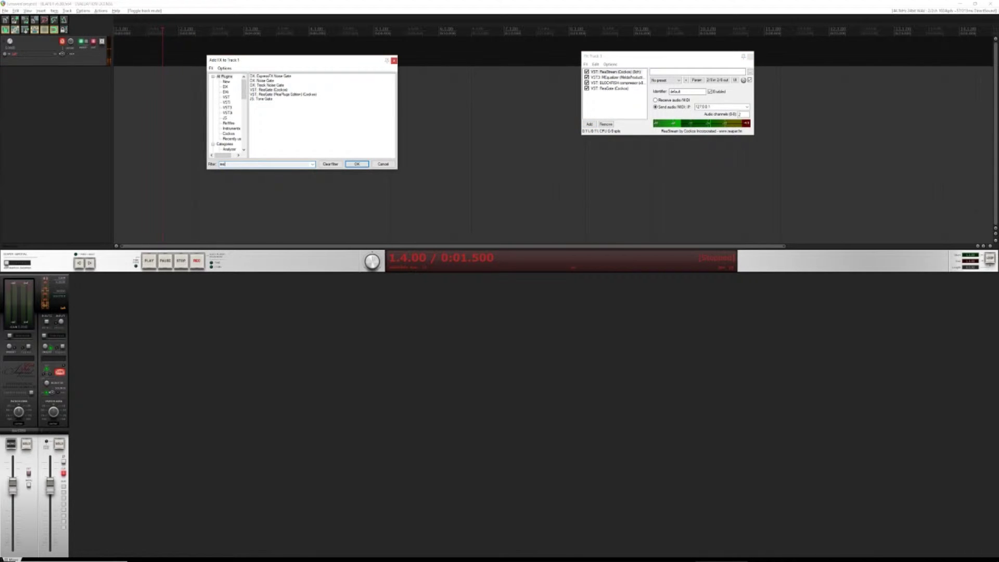
key(BackSpace)
key(BackSpace)
key(BackSpace)
key(BackSpace)
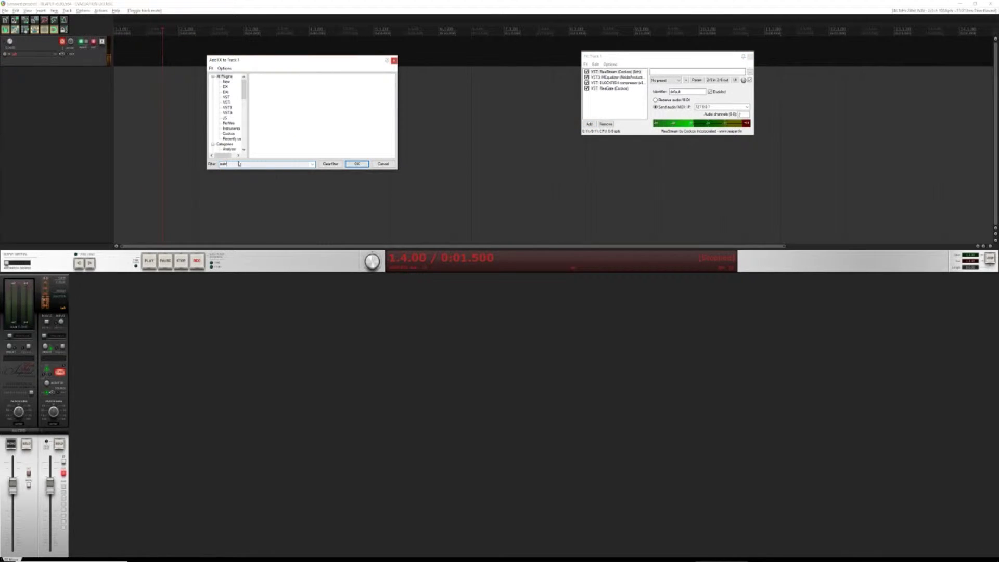
text(st)
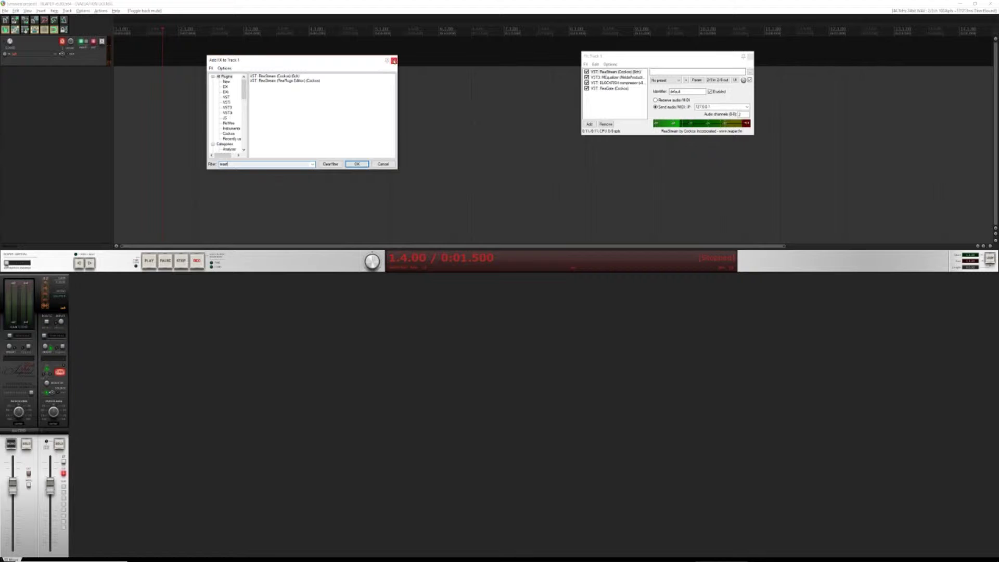
click(394, 60)
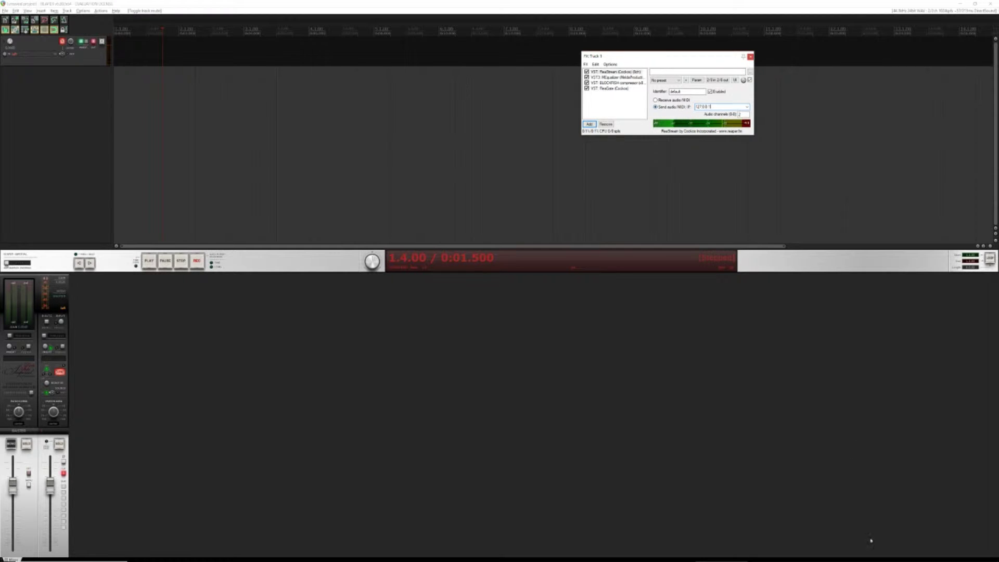
Switch to Streamlabs OBS and maximize its window
click(498, 558)
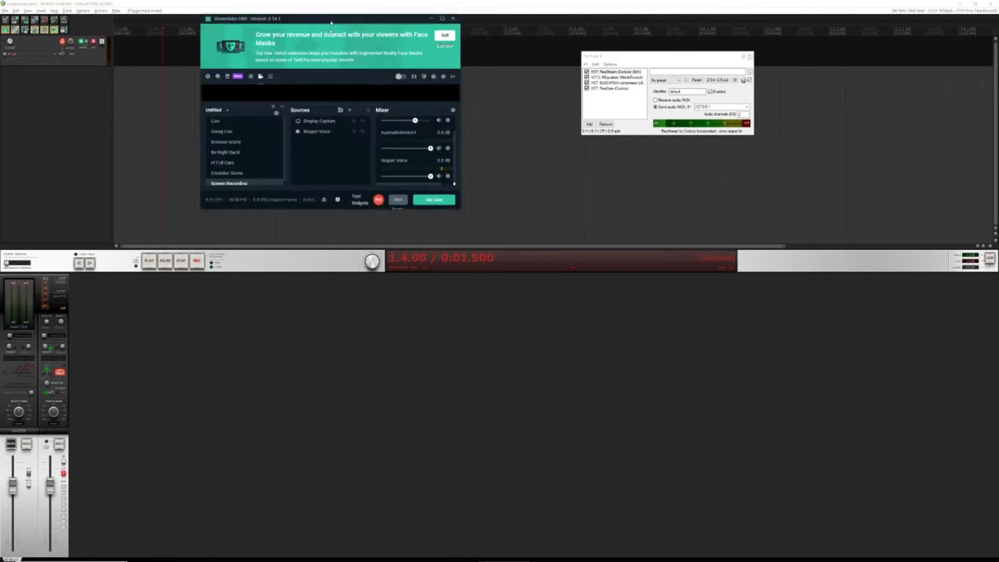
drag(323, 31, 315, 2)
double_click(315, 2)
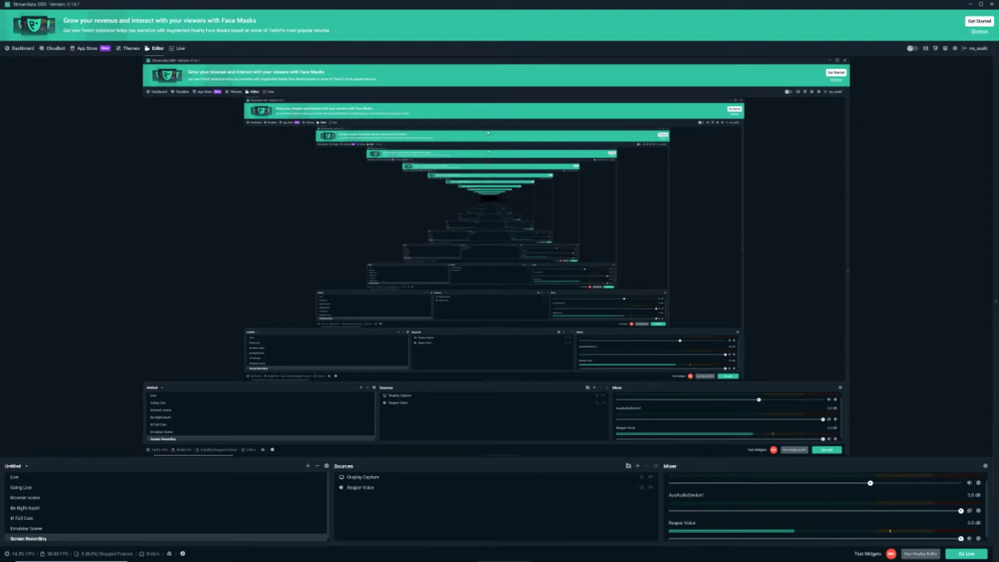
right_click(384, 492)
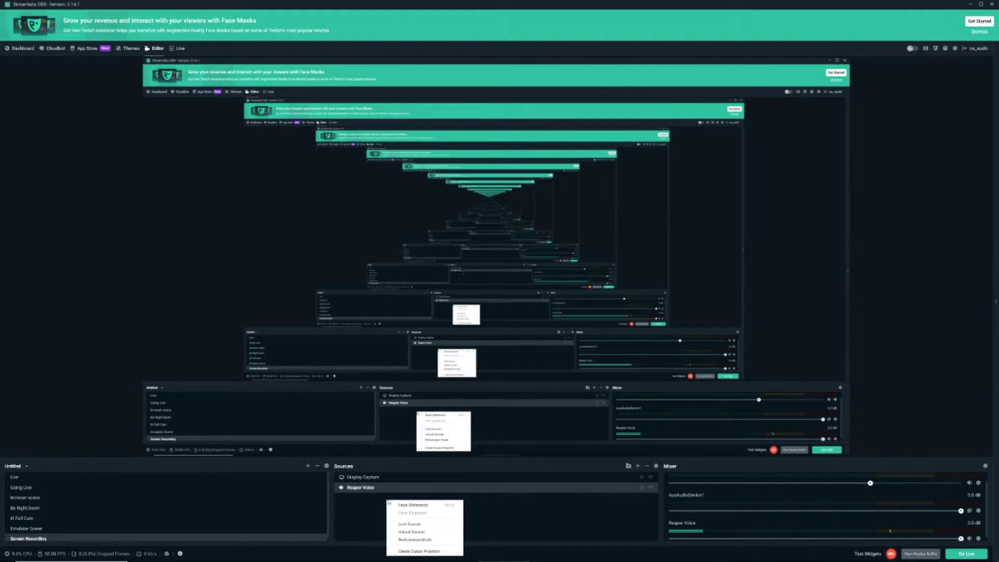
click(638, 466)
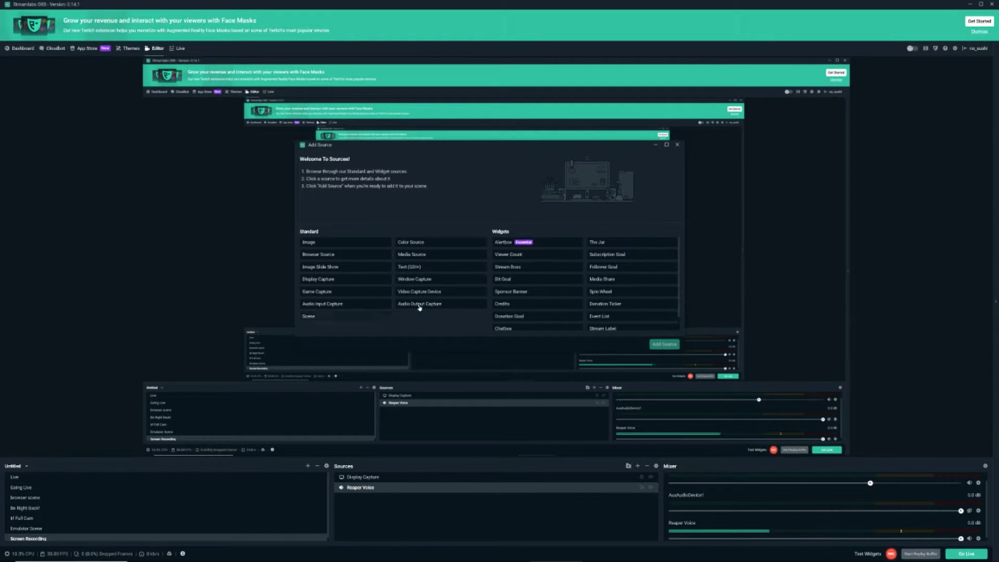
click(436, 303)
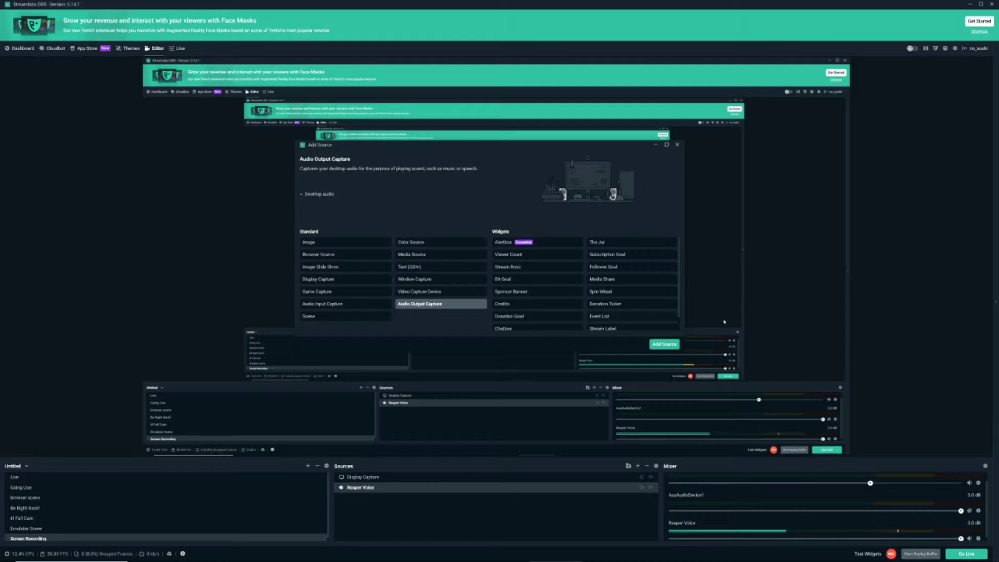
click(665, 344)
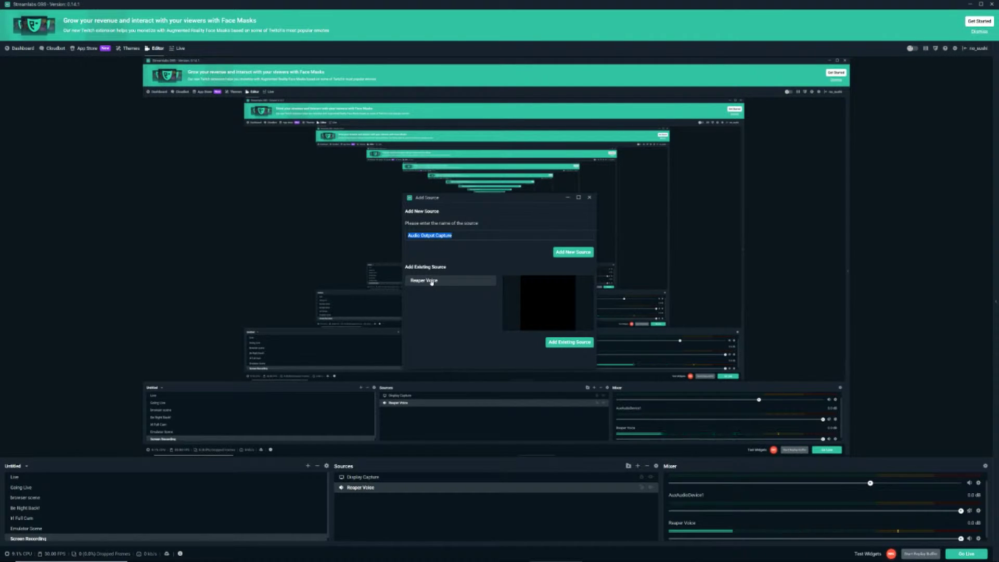
click(589, 197)
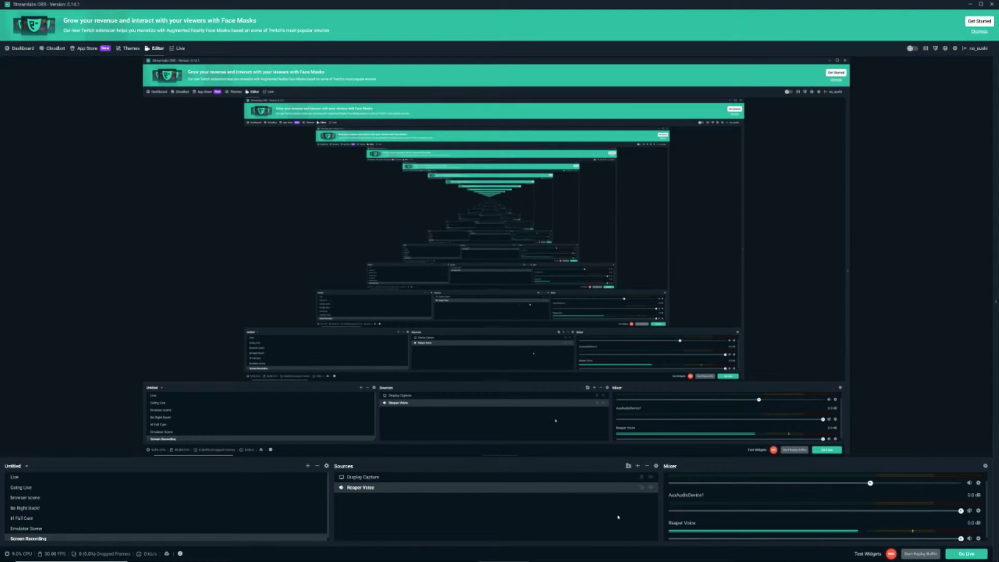
Open the filters of the Reaper Voice audio source from the mixer
scroll(780, 520, down, 1)
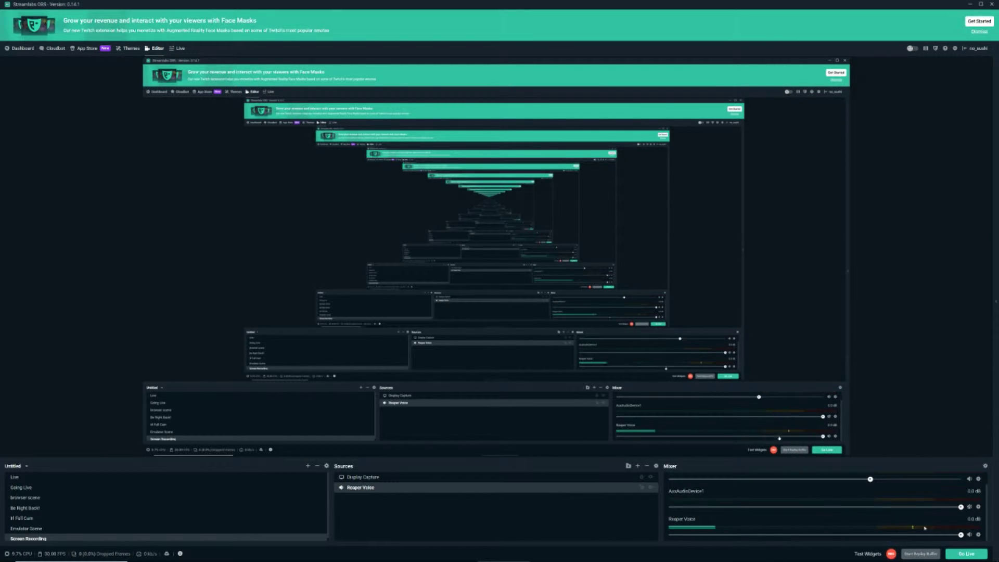
click(979, 534)
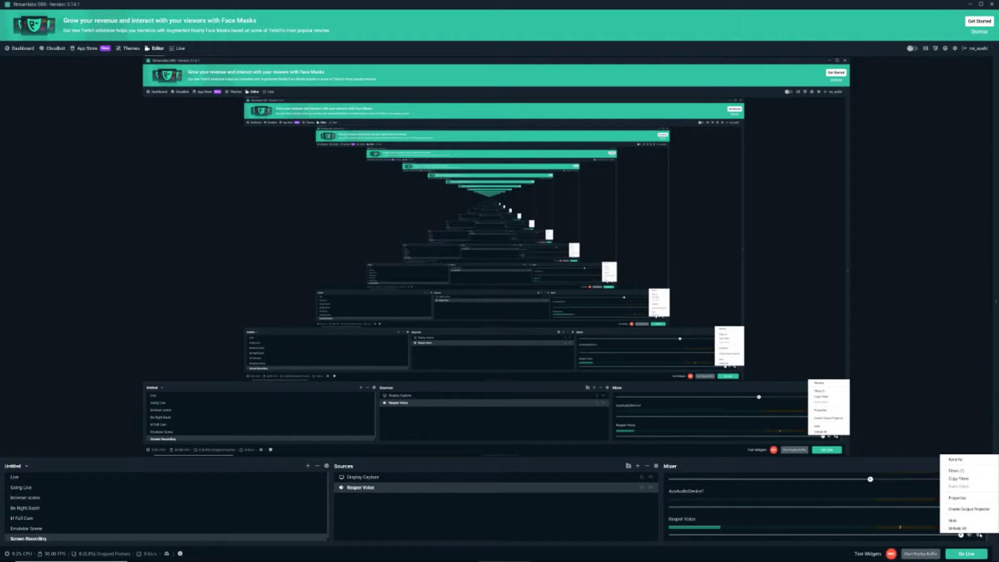
click(967, 472)
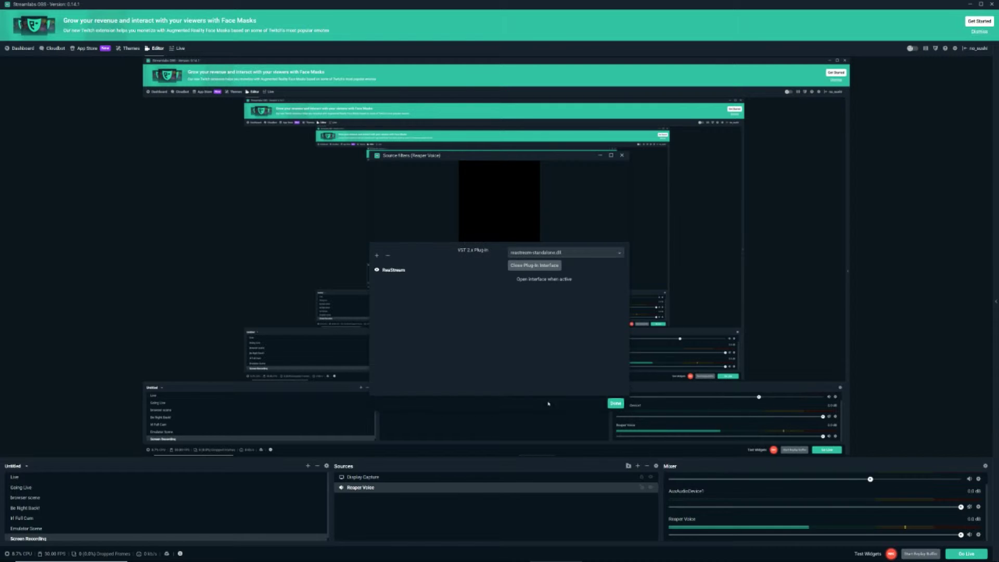
click(377, 255)
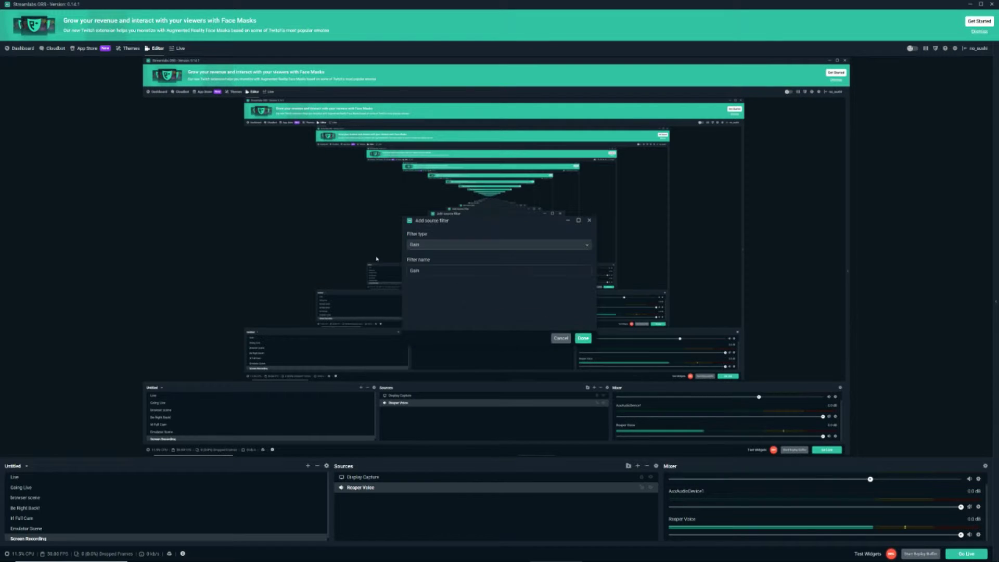
click(458, 244)
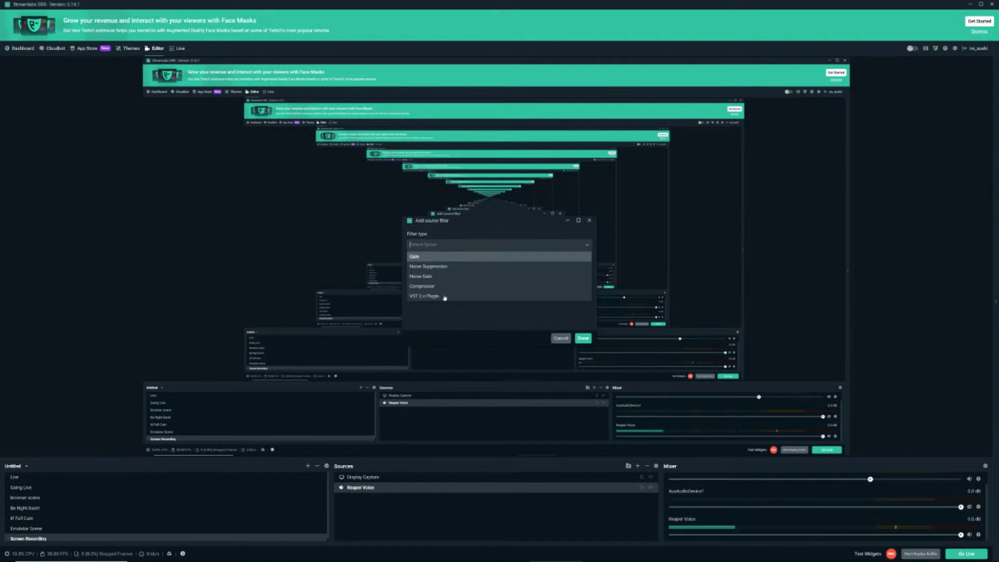
click(442, 296)
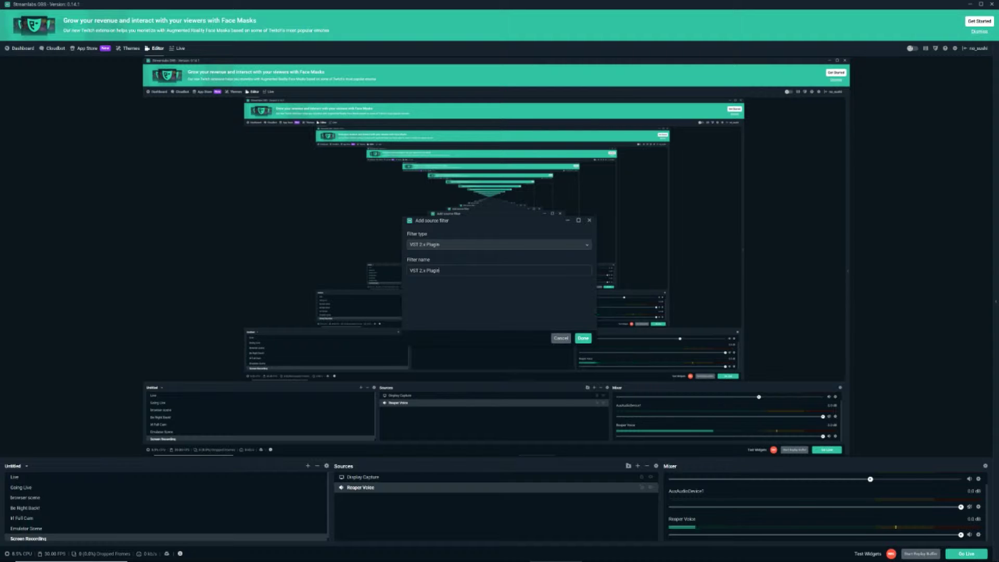
drag(446, 270, 364, 268)
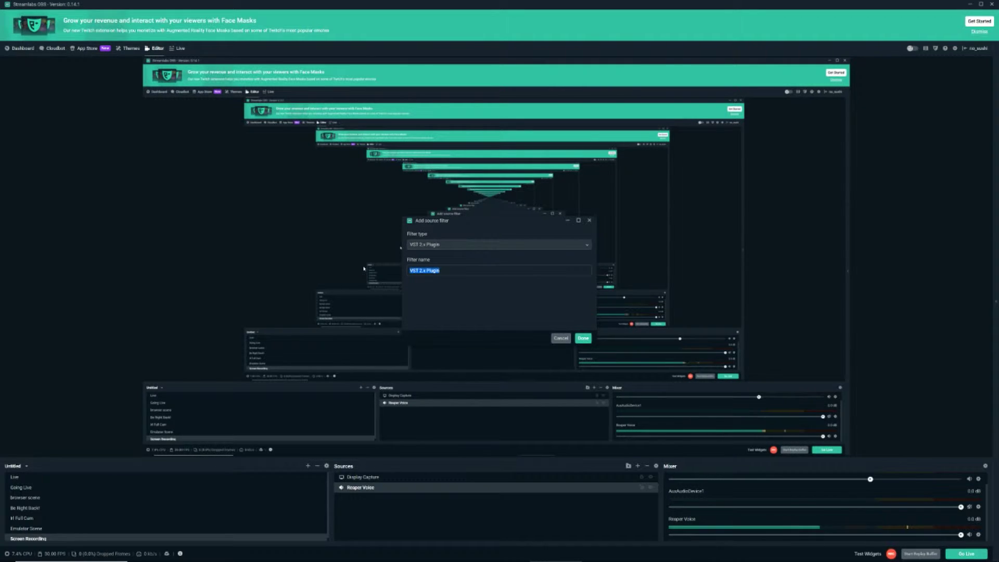
click(565, 338)
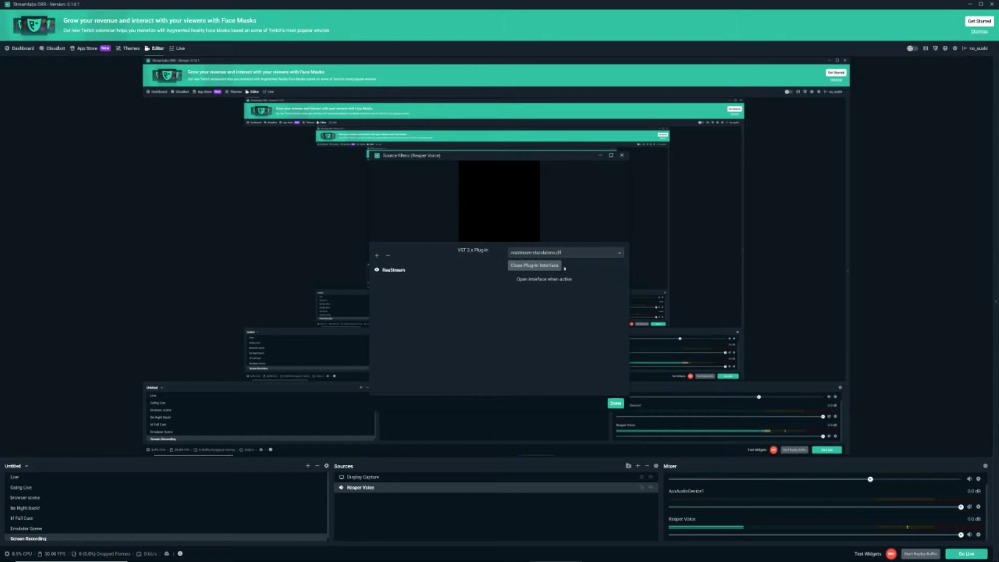
Bring up the ReaStream filter's plug-in interface, place it over the source filters to examine its receive settings, and return to REAPER
click(523, 268)
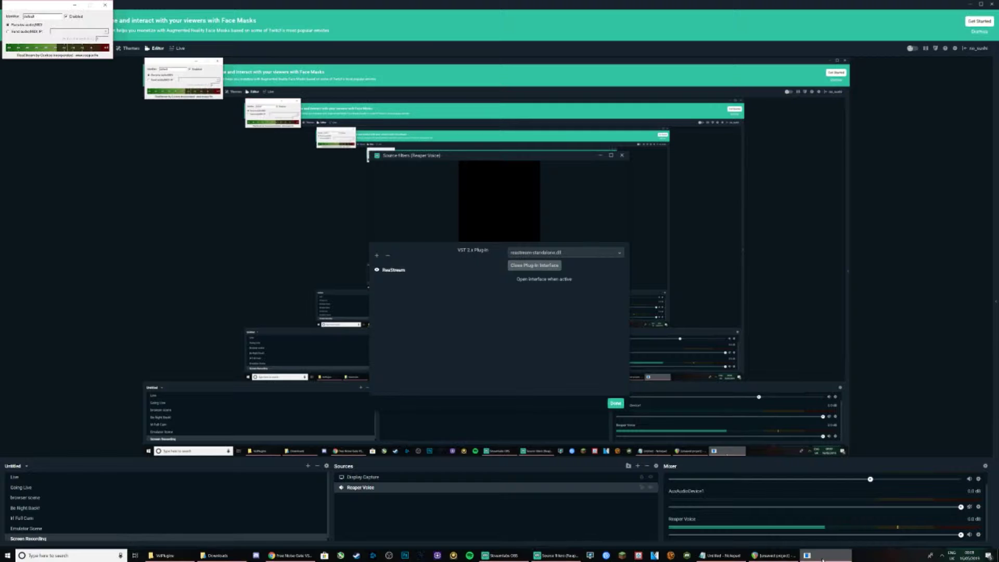
drag(84, 32, 493, 294)
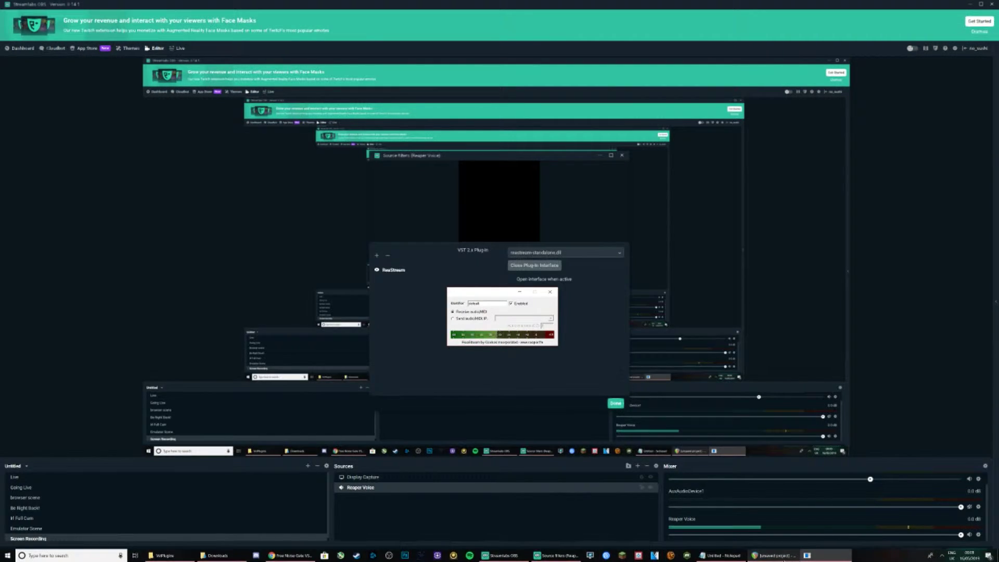
key(alt+Tab)
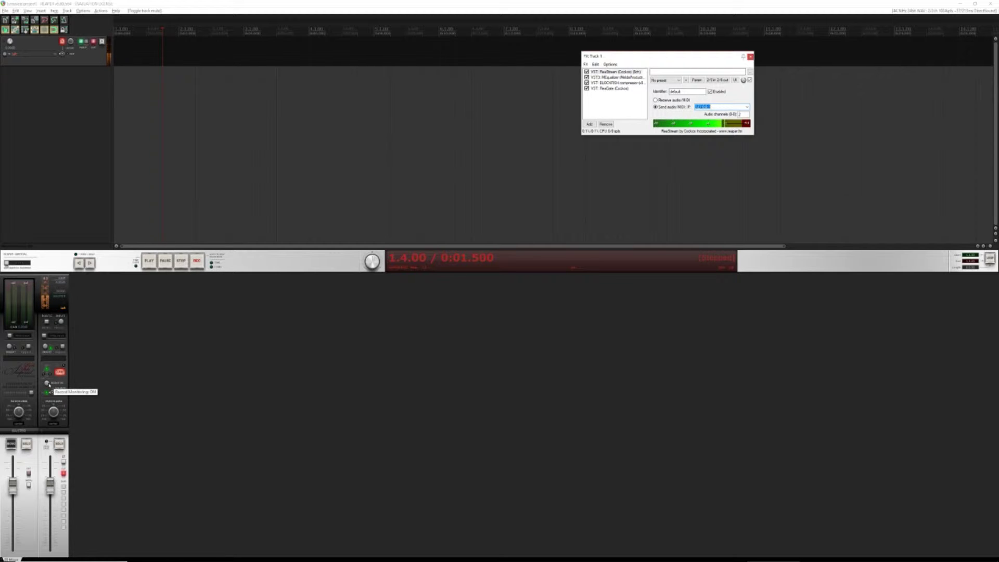
Unmute track 1 to check its signal on the master output, and mute it again
click(94, 41)
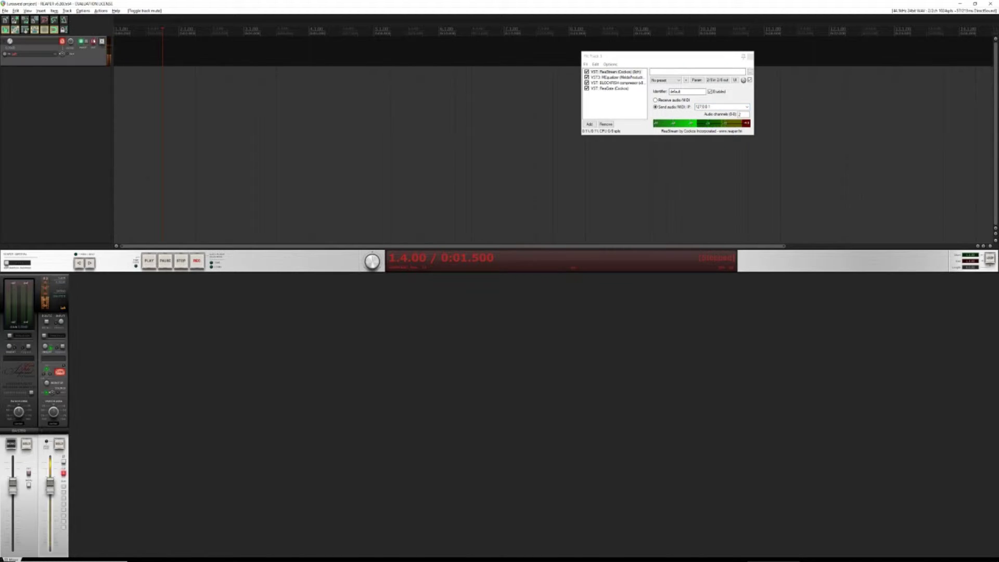
click(93, 43)
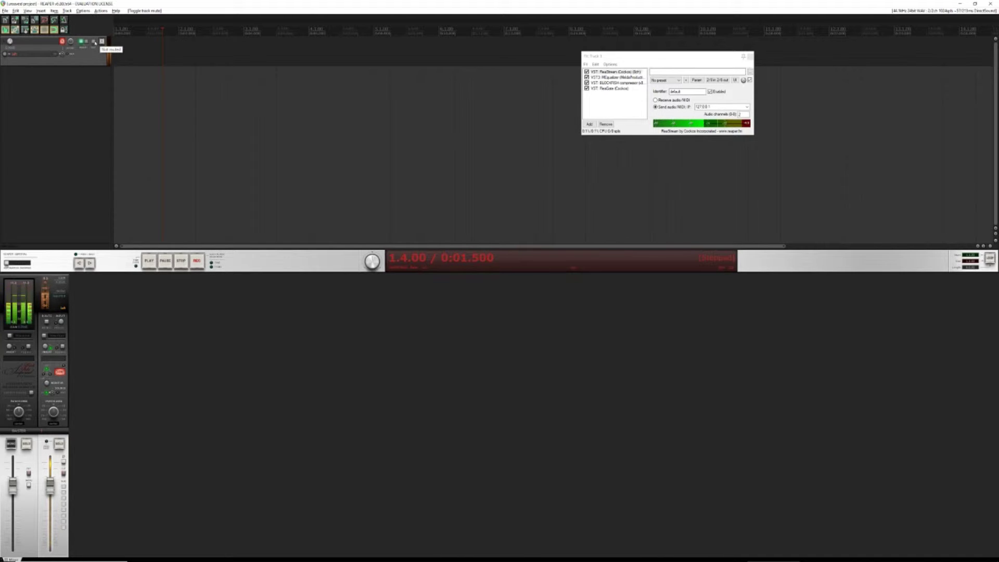
click(95, 41)
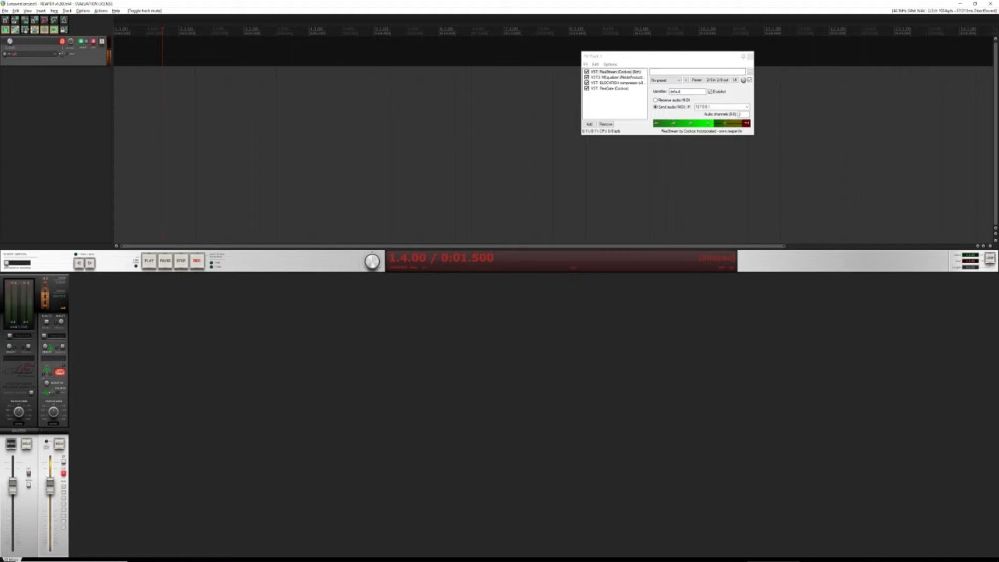
right_click(78, 63)
click(614, 109)
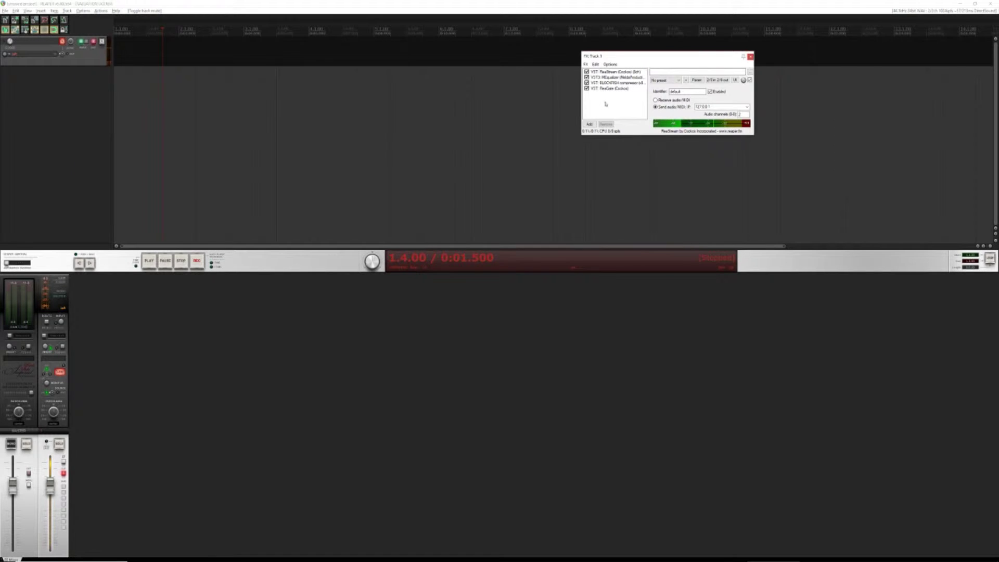
Search the plug-ins that can be added to track 1 for MEqualizer, and close the search without adding one
click(590, 124)
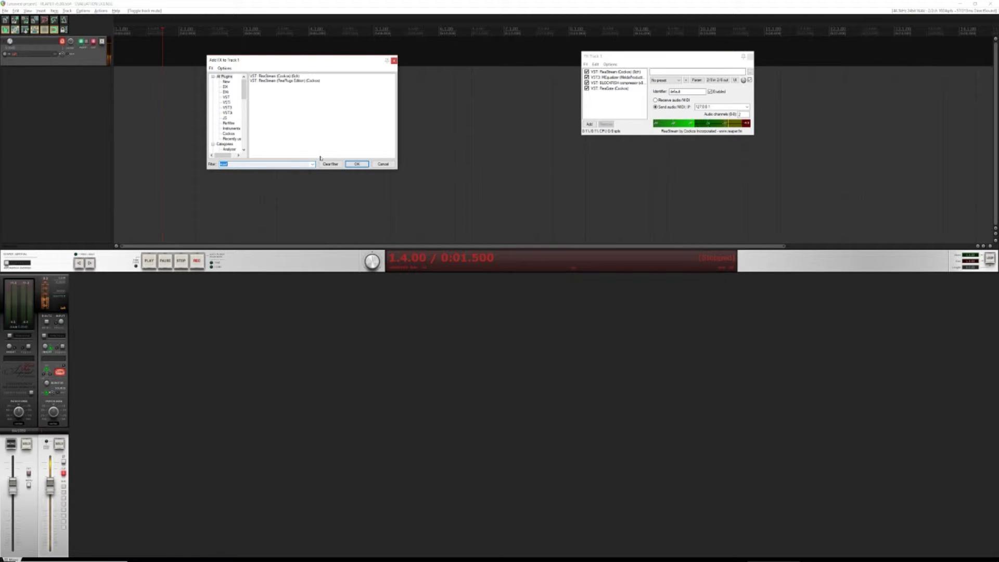
key(BackSpace)
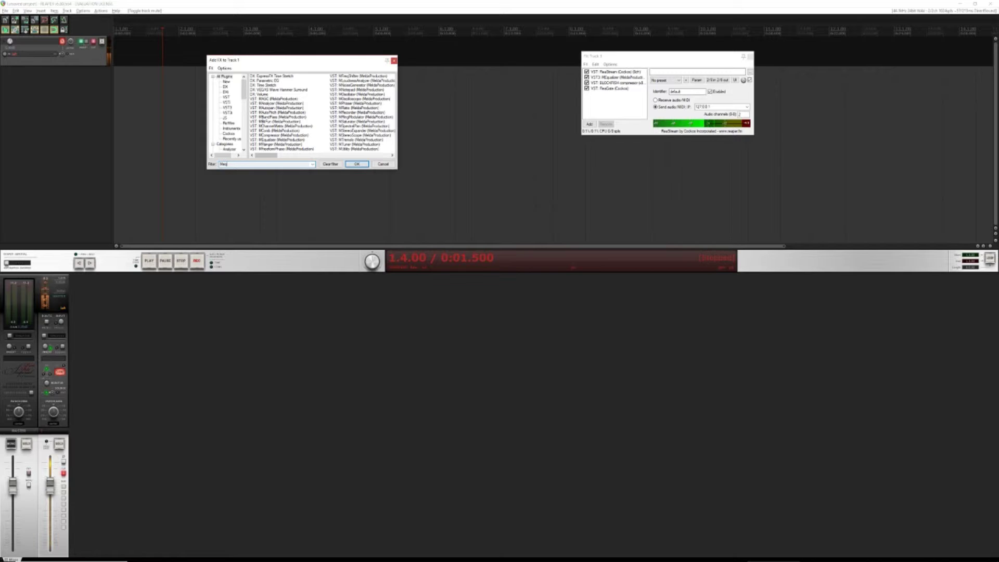
click(394, 61)
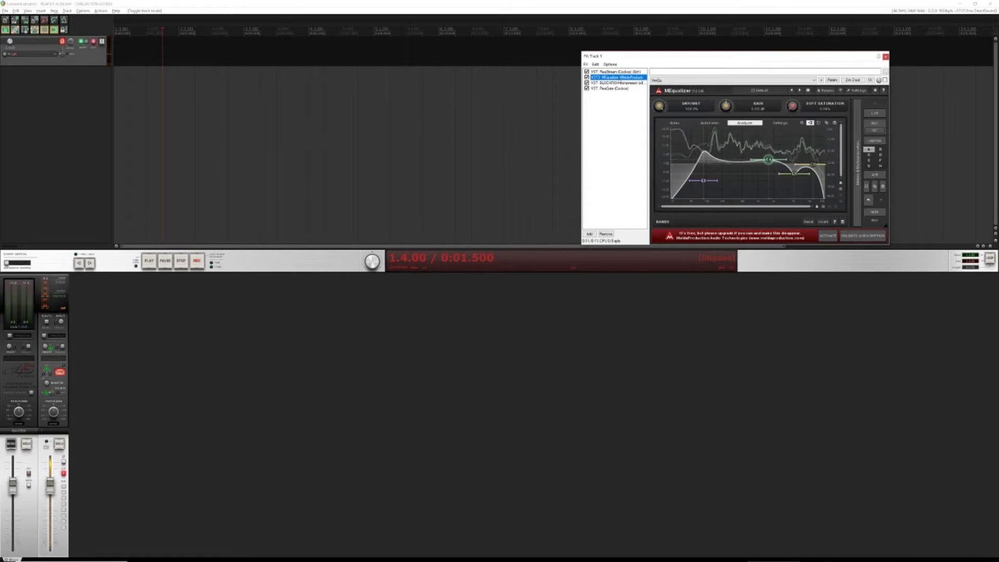
Move the track 1 effects window with MEqualizer clear of its old spot and load the equalizer's Default preset to flatten its curve
drag(723, 56, 353, 44)
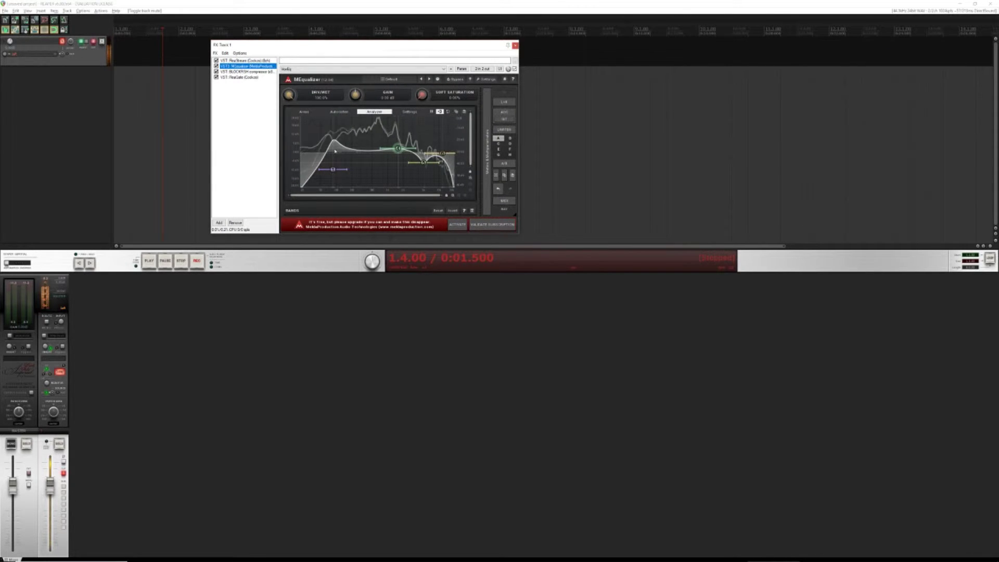
click(442, 69)
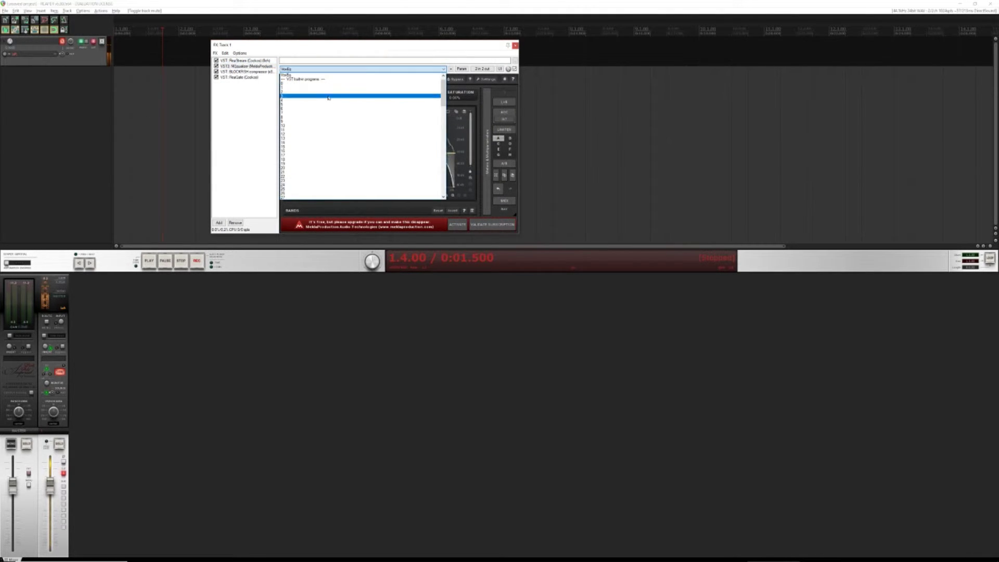
click(306, 80)
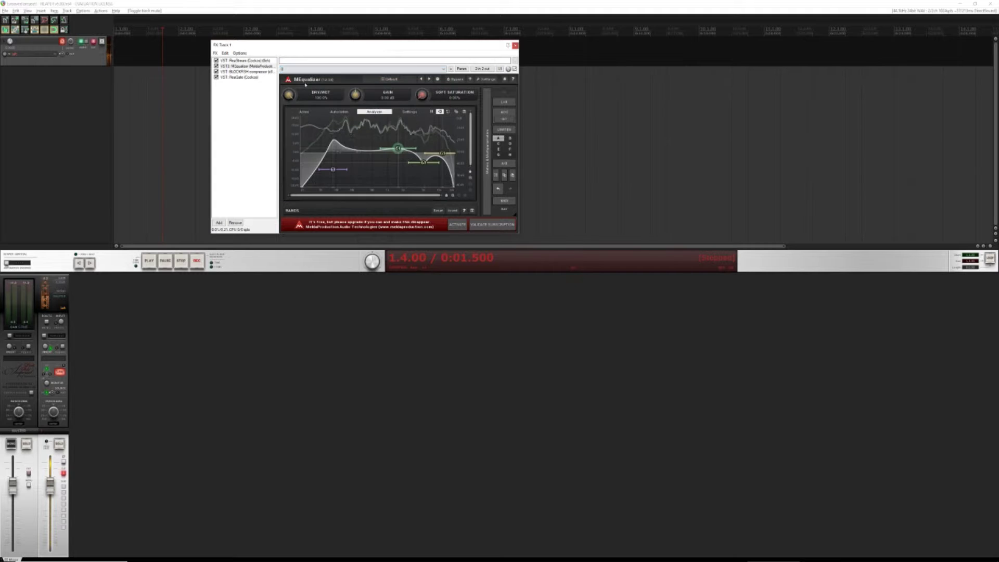
click(395, 80)
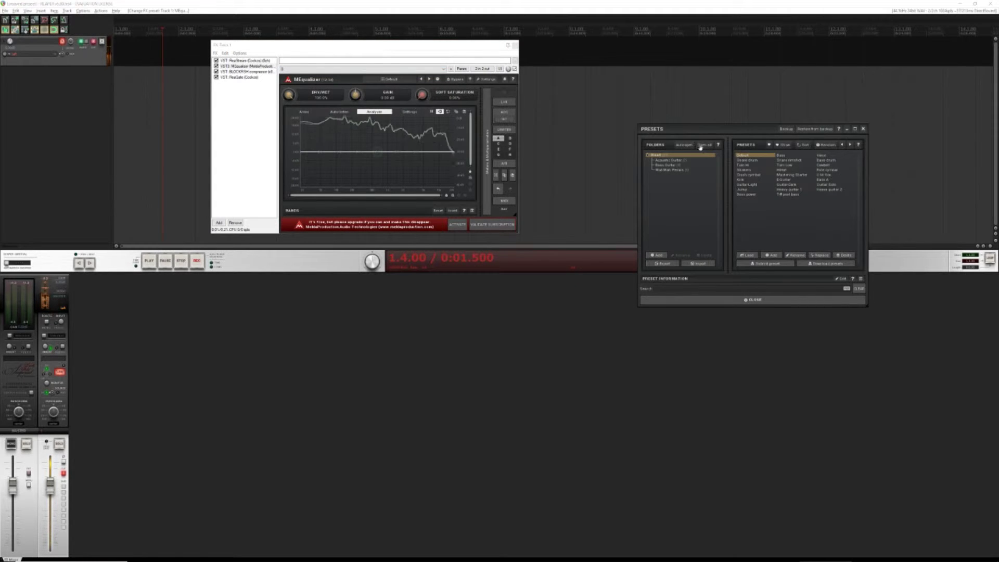
click(863, 129)
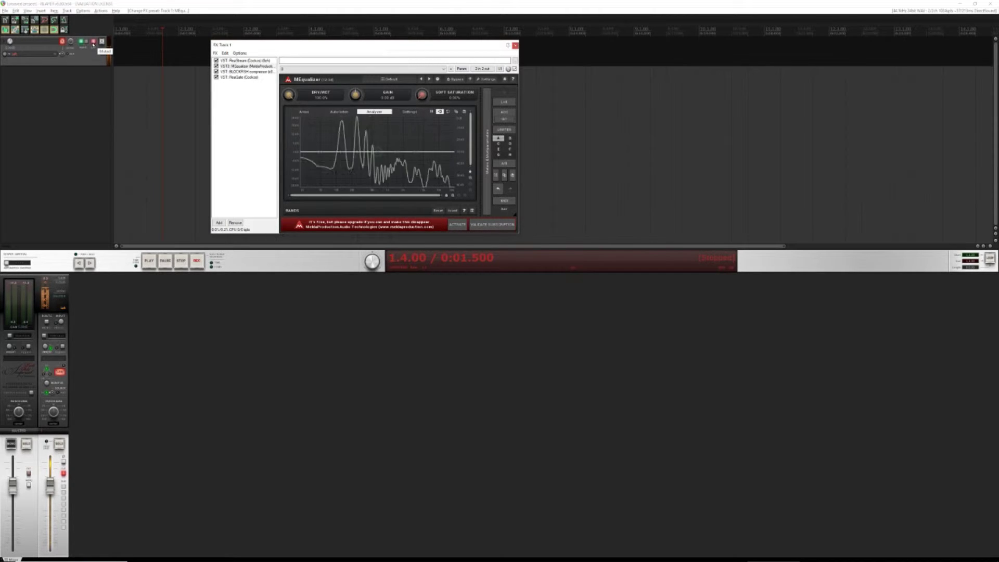
Unmute track 1 briefly to listen to the voice with the flat equalizer, and mute it again
click(94, 43)
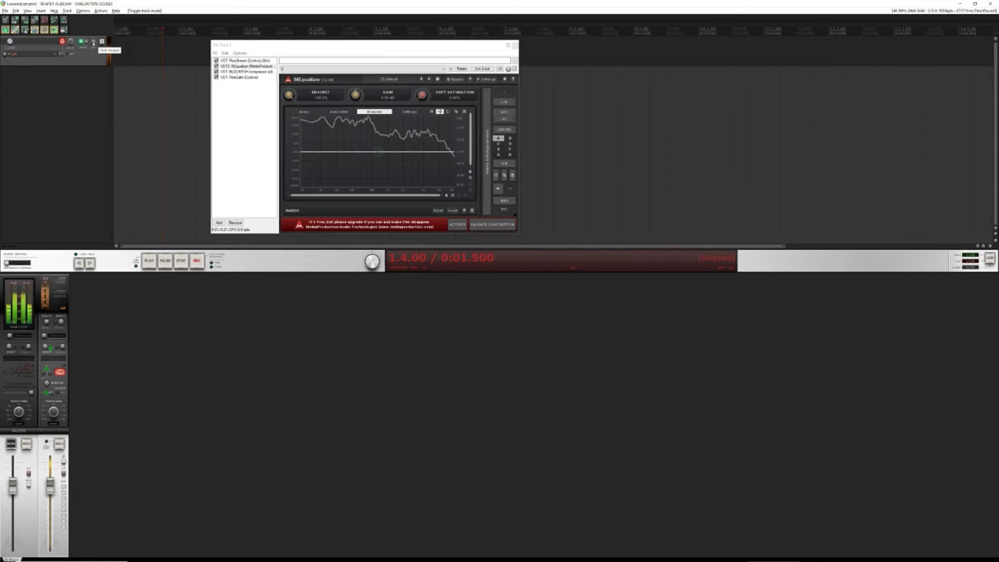
click(93, 41)
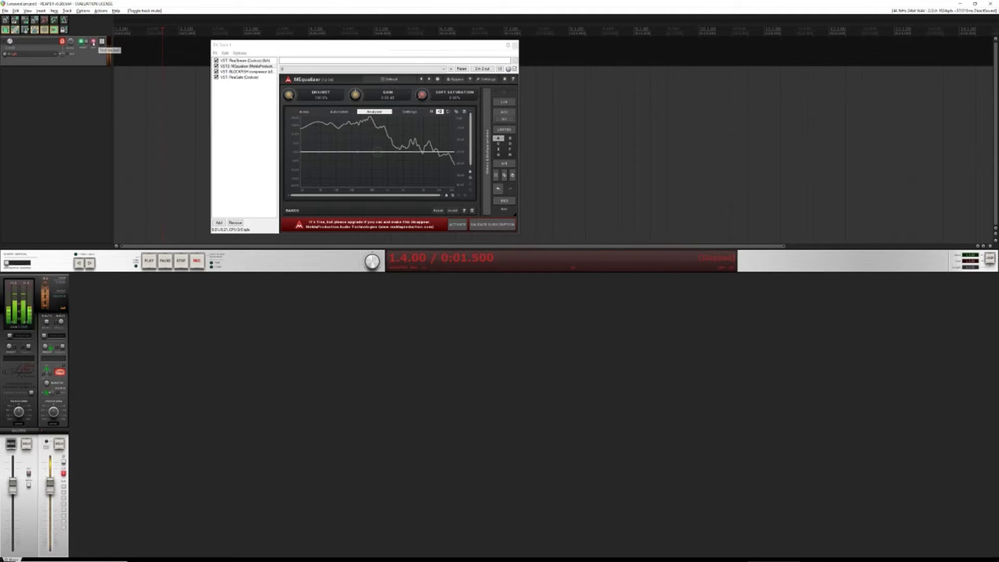
Enable MEqualizer's band 1, make it a 12 dB/oct high-pass filter, and place its settings beside the curve
click(320, 152)
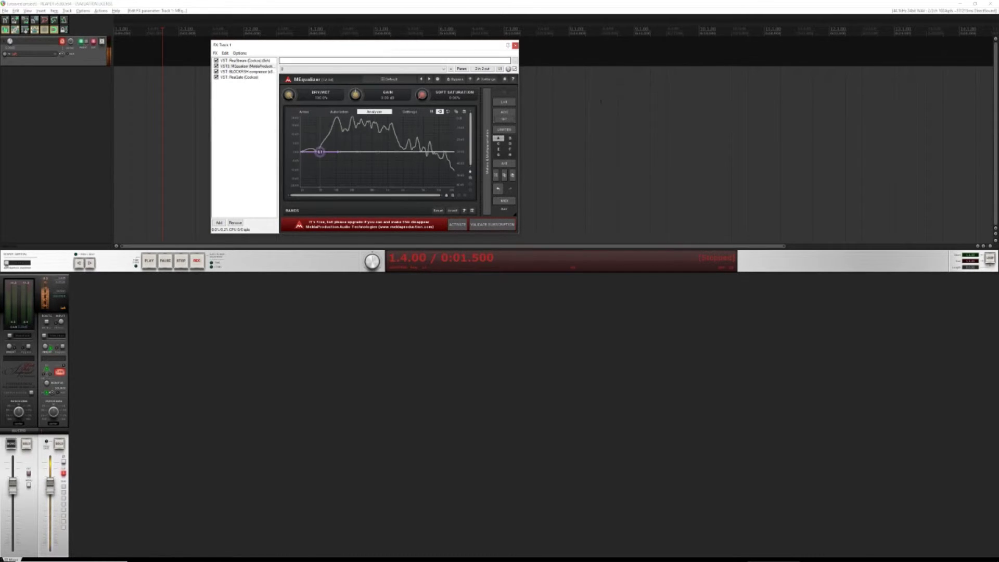
double_click(319, 151)
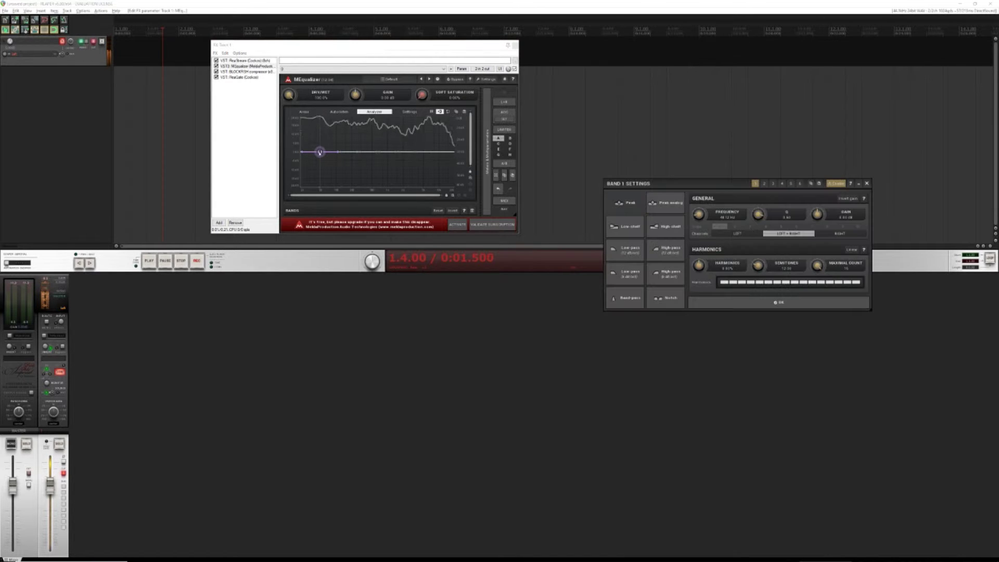
click(677, 249)
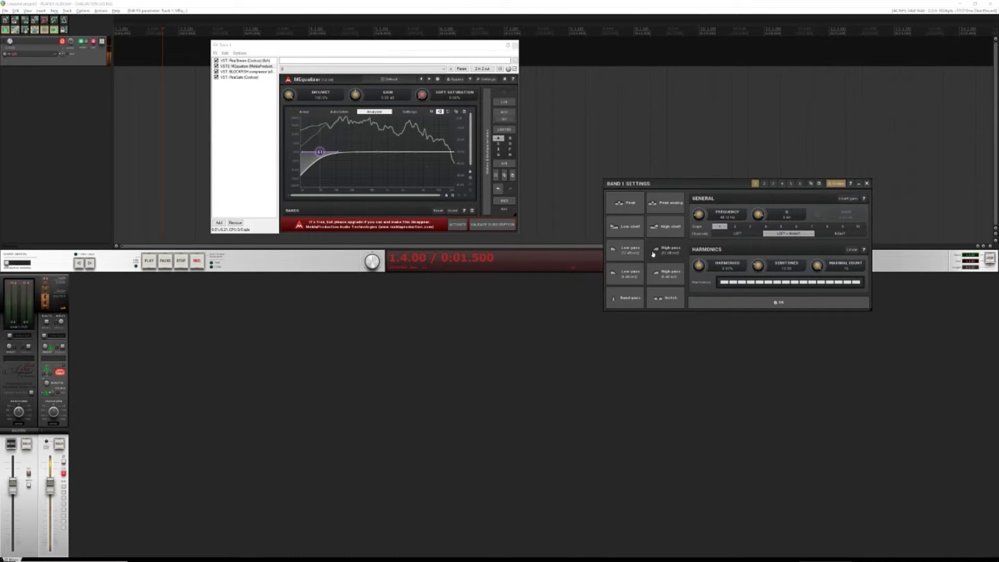
drag(699, 185, 567, 122)
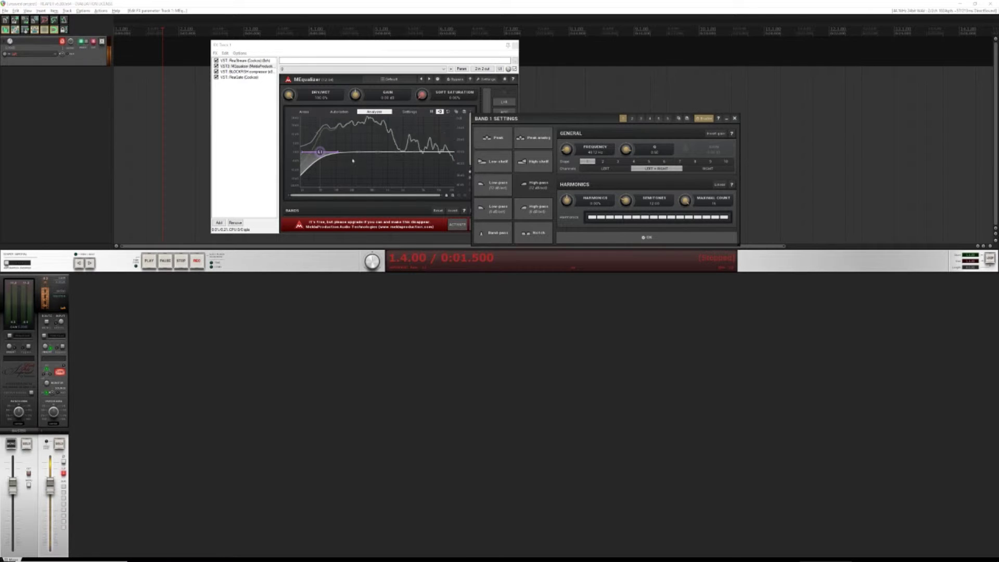
Move band 1's high-pass cutoff higher in the low frequencies and raise its Q to form a small bump at the cutoff
drag(319, 152, 333, 153)
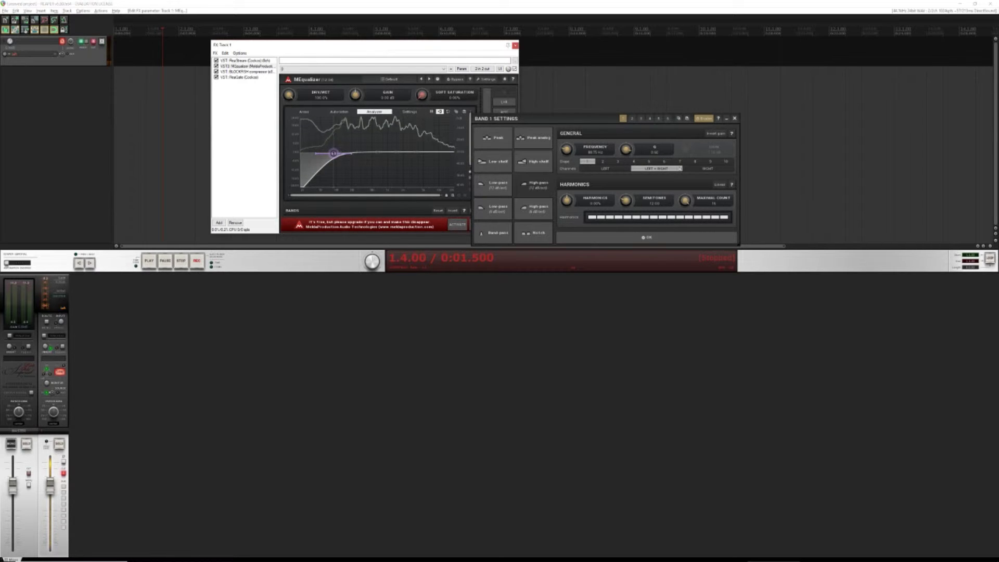
click(630, 151)
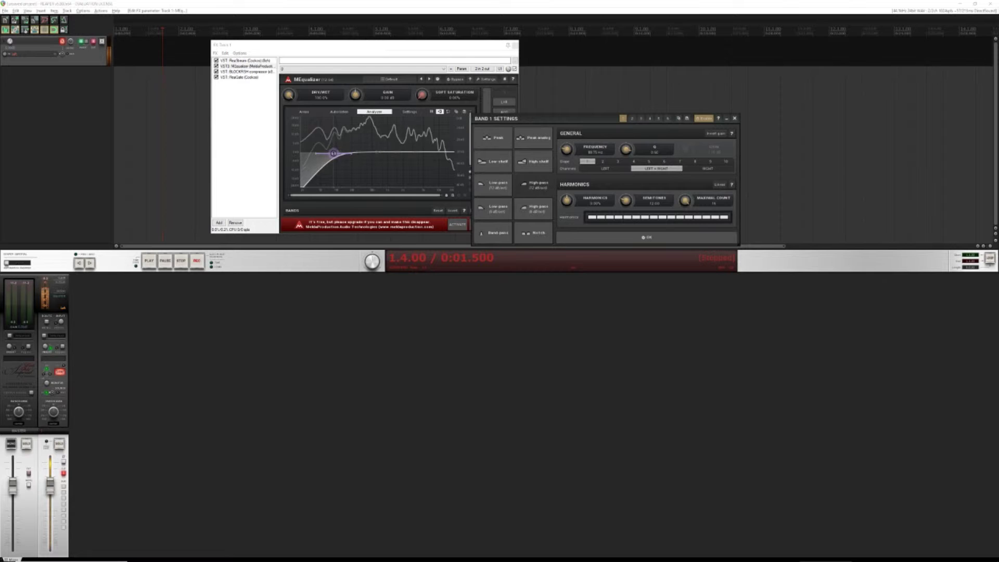
drag(631, 152, 630, 167)
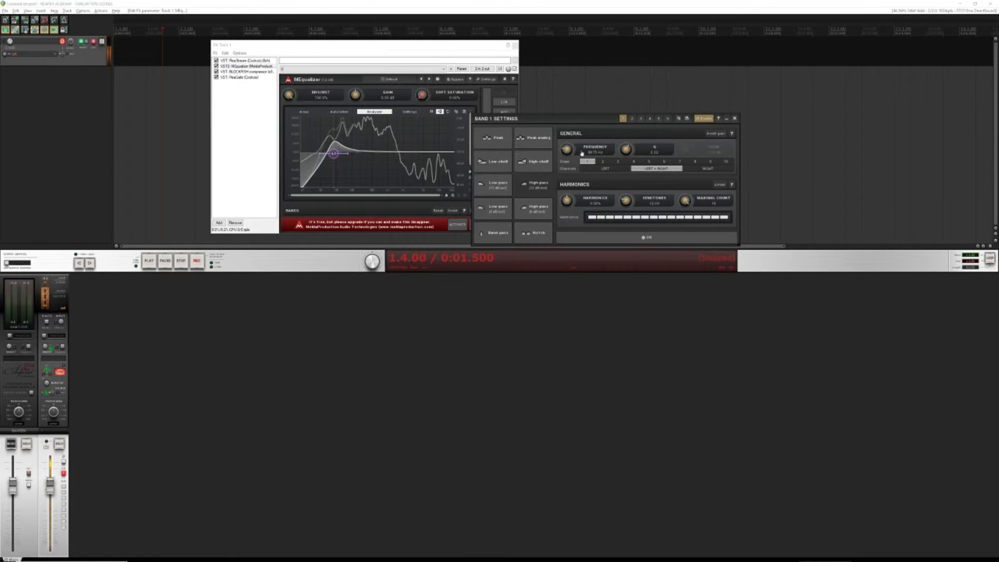
drag(334, 153, 335, 153)
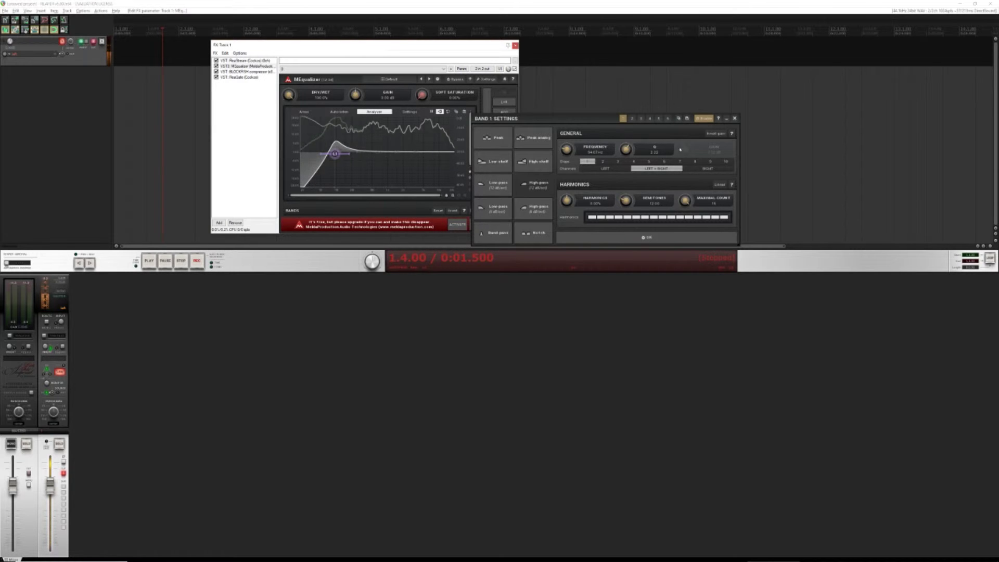
Enable band 6 as a low-pass filter and move its cutoff toward the top end of the spectrum
click(427, 154)
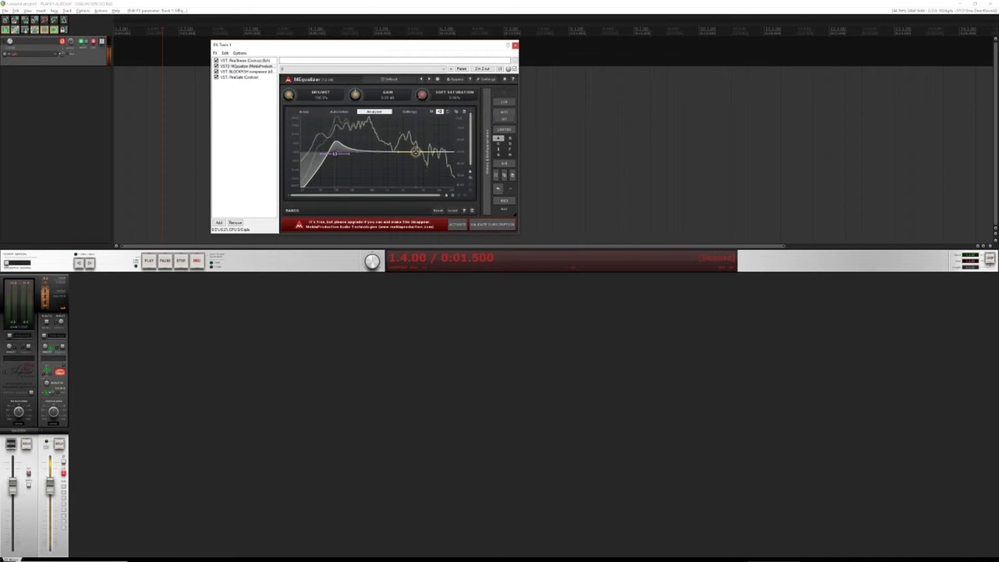
click(415, 152)
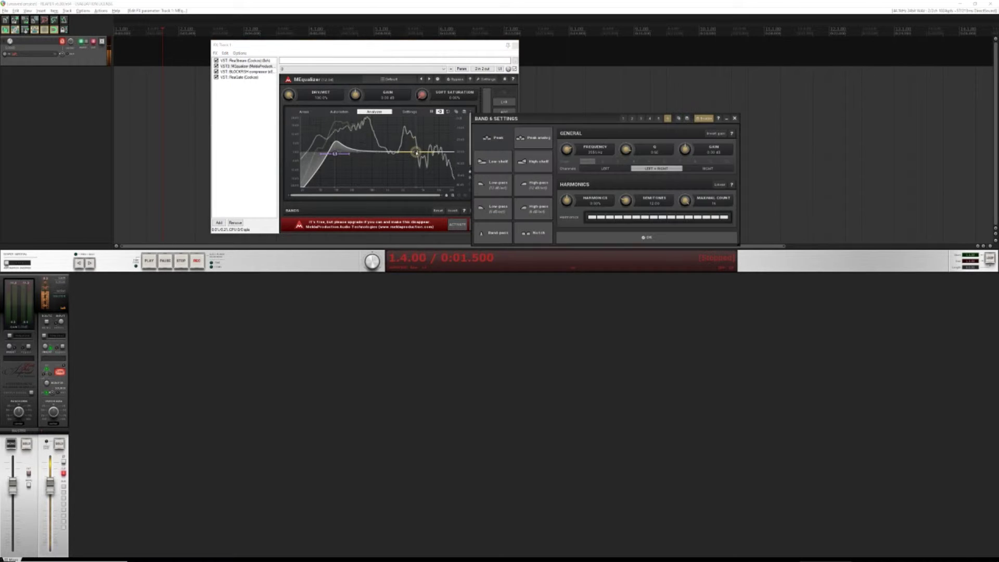
click(509, 205)
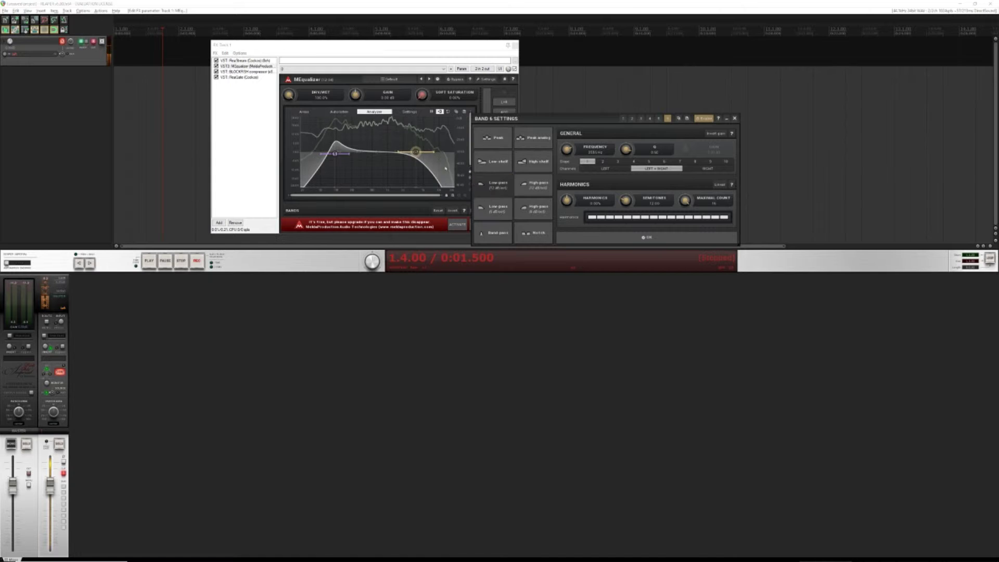
click(416, 152)
drag(432, 150, 446, 151)
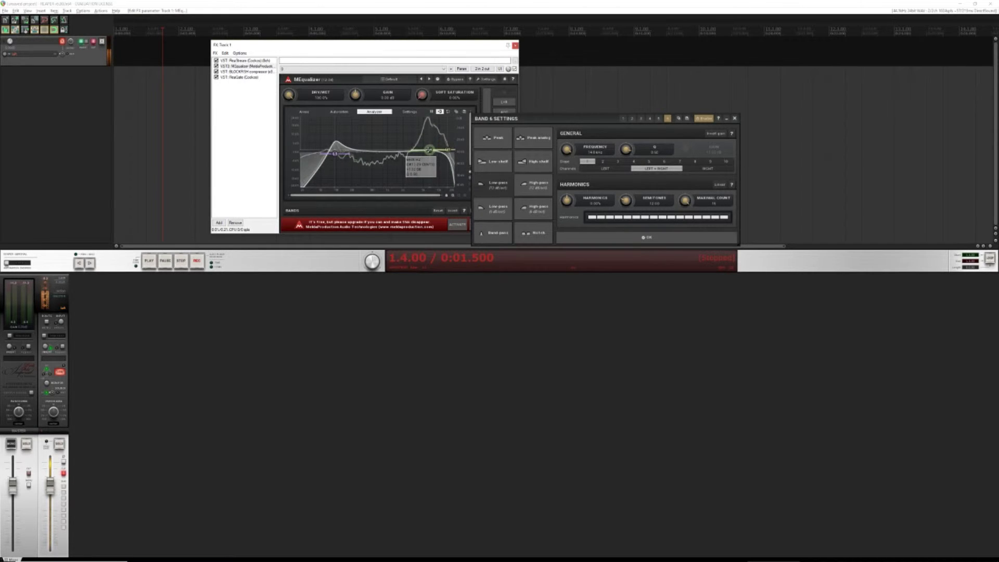
Pull band 5 slightly below zero in the highs, adjust band 6's Q, and close the band settings
drag(429, 150, 428, 154)
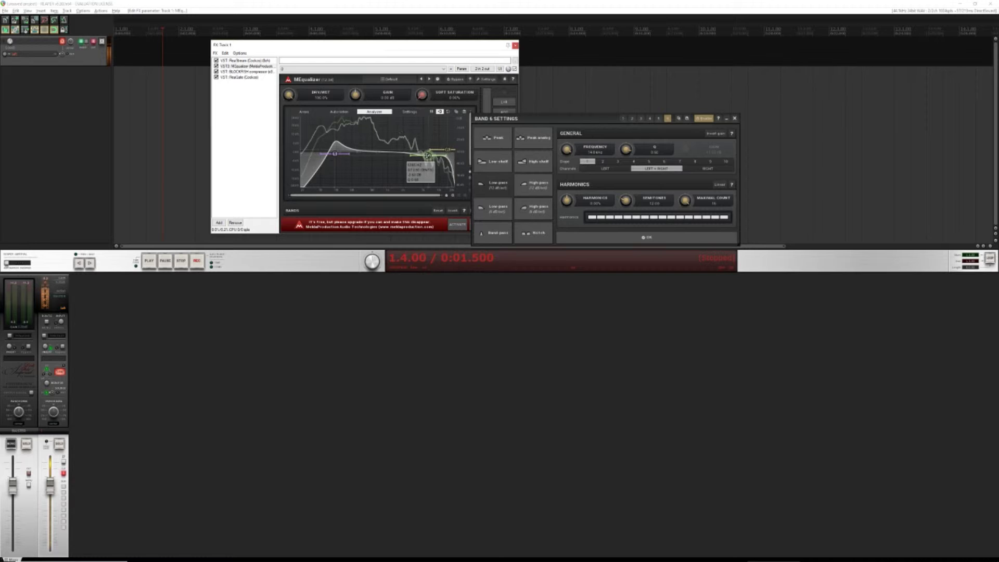
drag(628, 151, 627, 157)
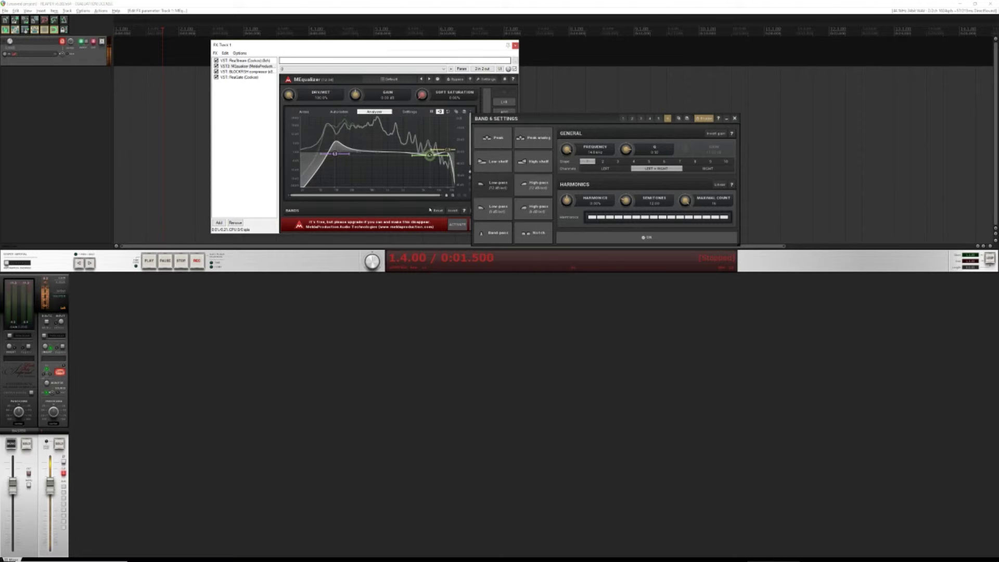
click(735, 119)
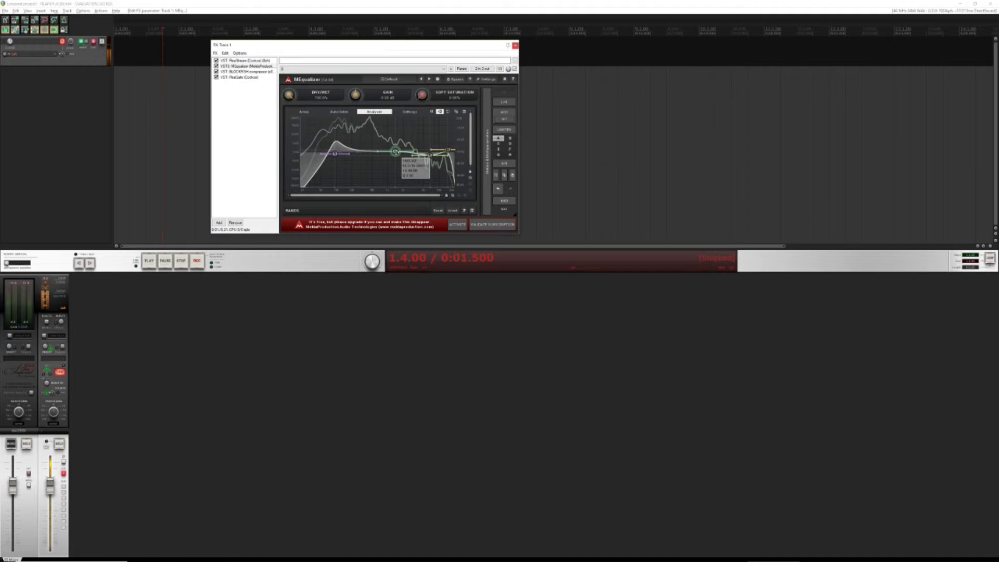
Shape the mids with a slight upper-mid boost on the green band and a slight cut on the cyan midrange band
drag(395, 151, 406, 155)
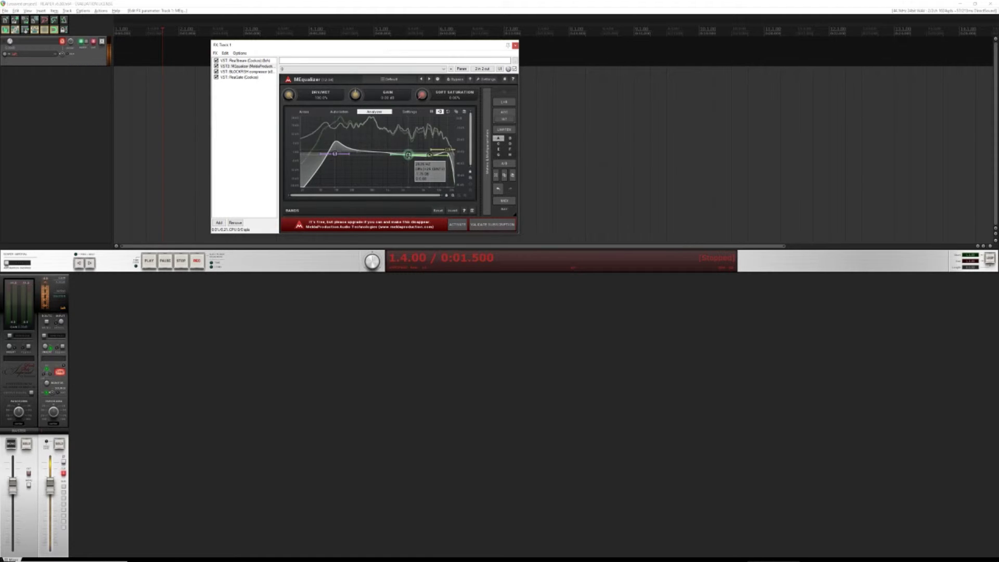
drag(408, 151, 409, 148)
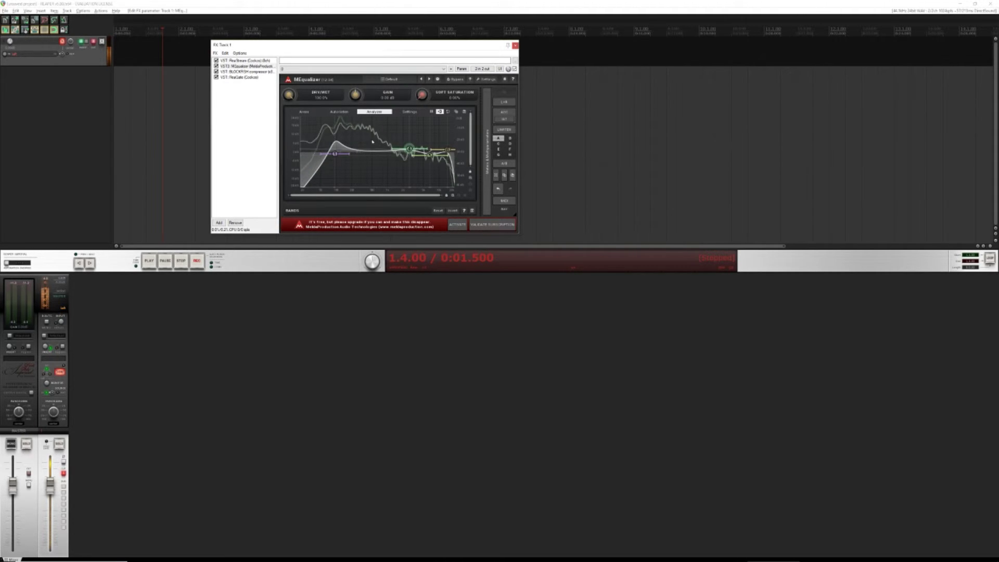
click(358, 152)
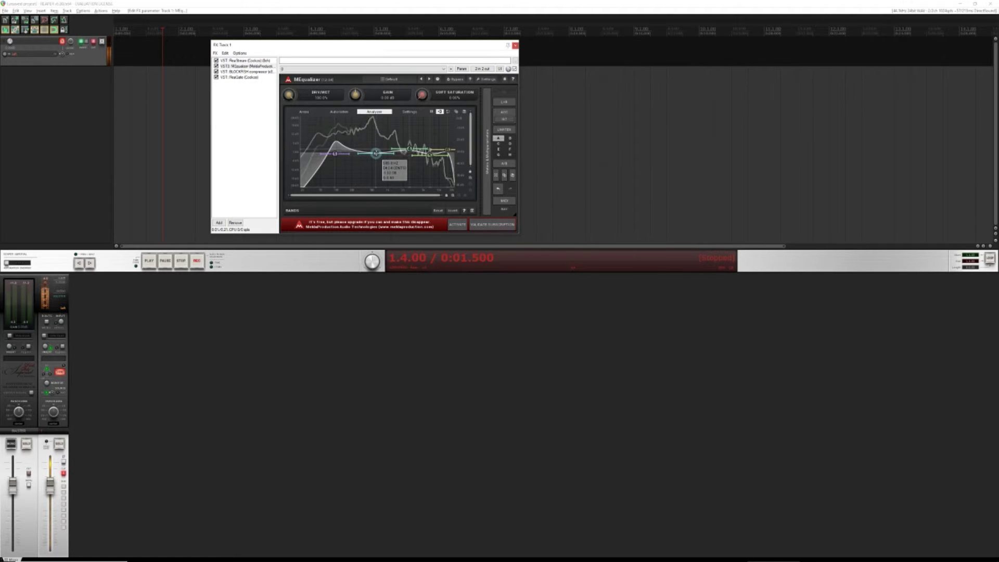
drag(384, 157, 379, 158)
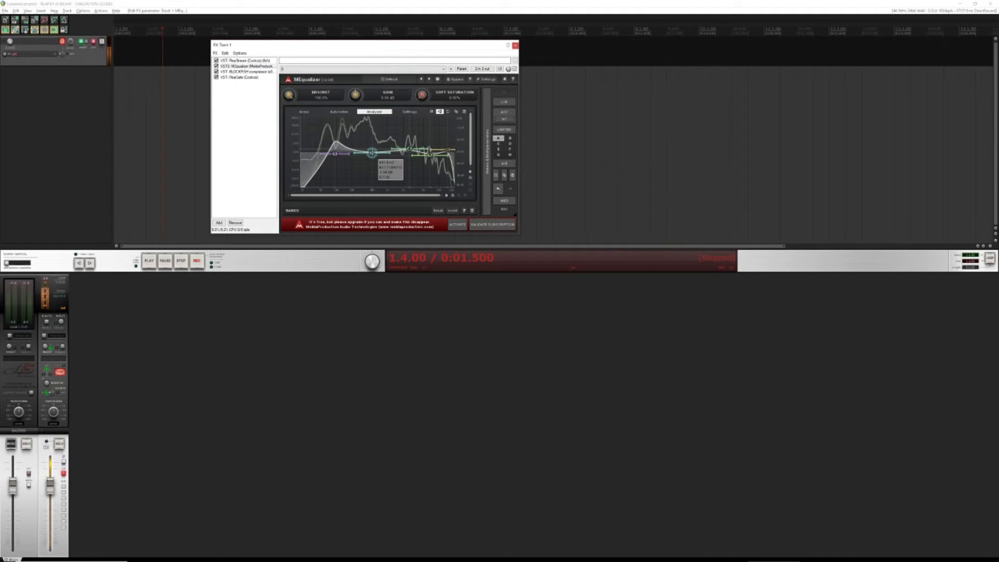
drag(372, 151, 373, 152)
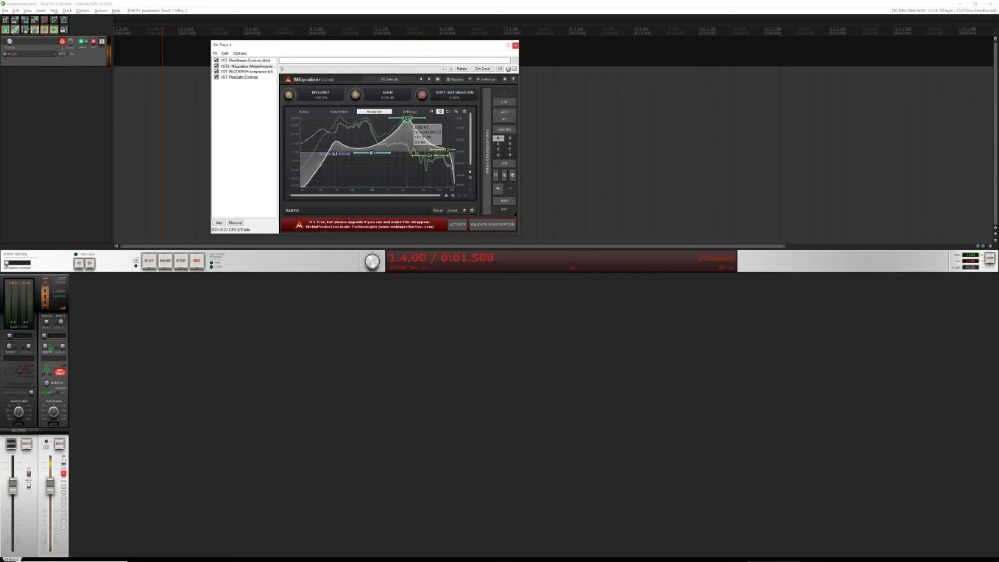
drag(409, 141, 410, 148)
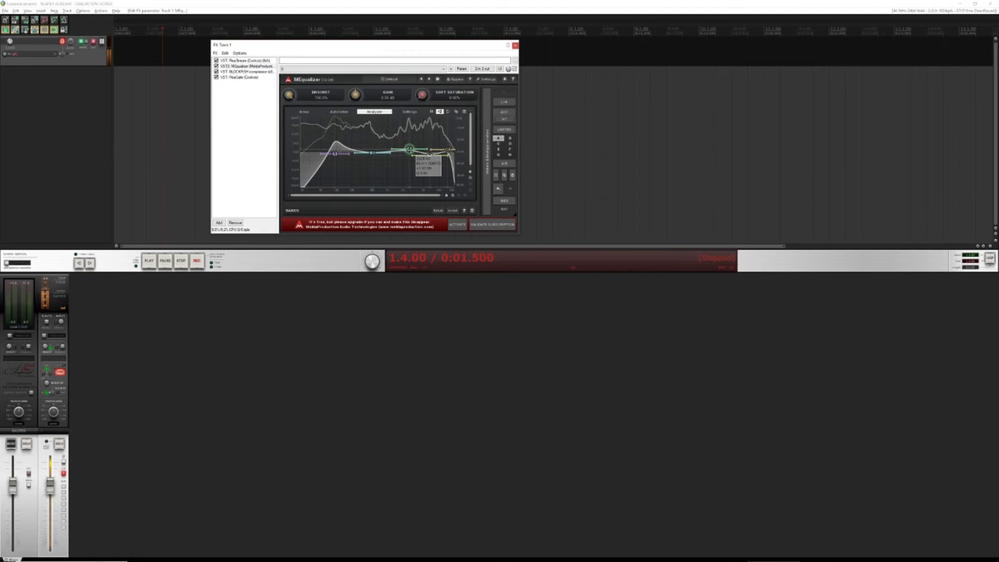
Look up the BLOCKFISH compressor in the track's effect browser, close the browser, and open the instance already in the chain
click(244, 122)
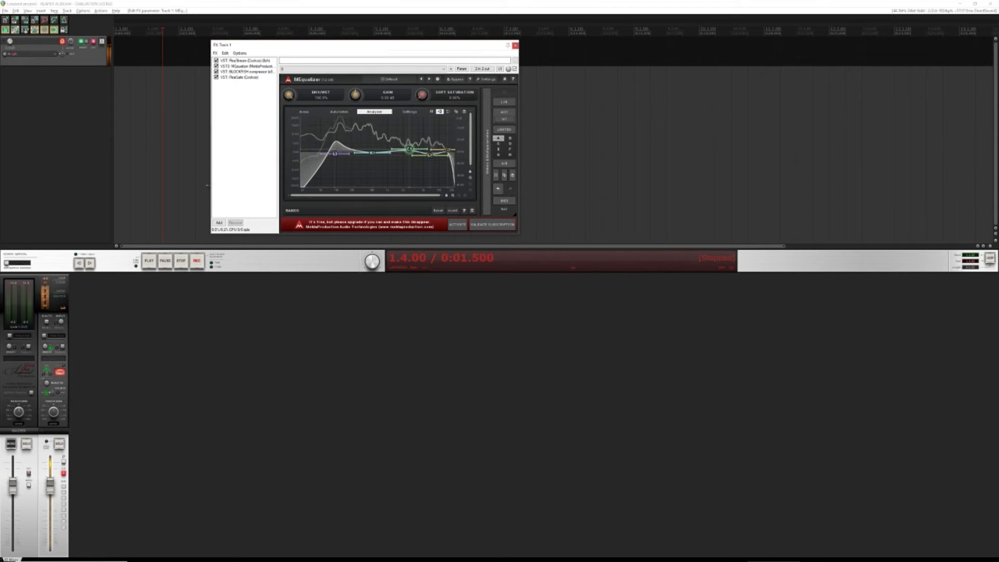
click(220, 223)
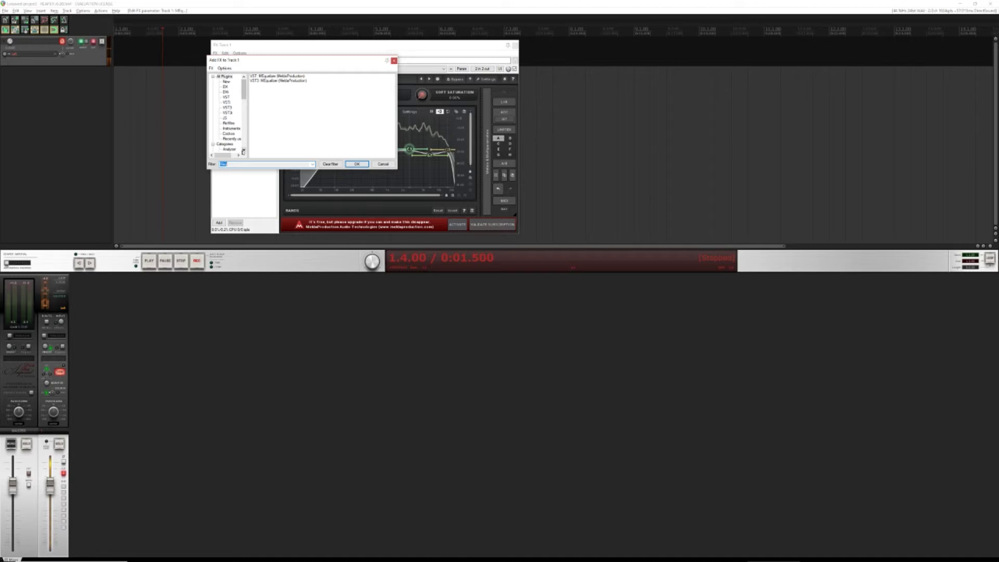
text(liock)
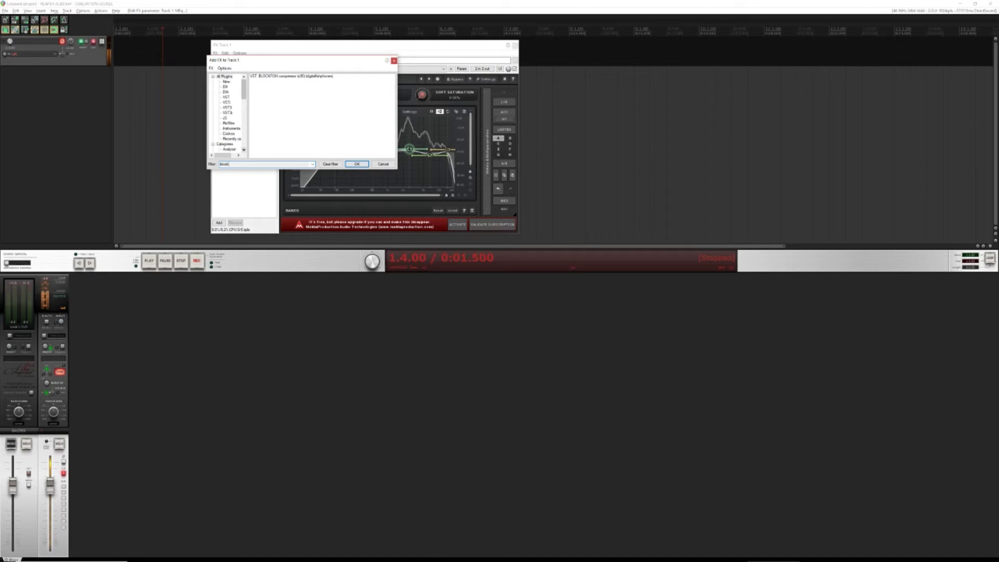
click(319, 77)
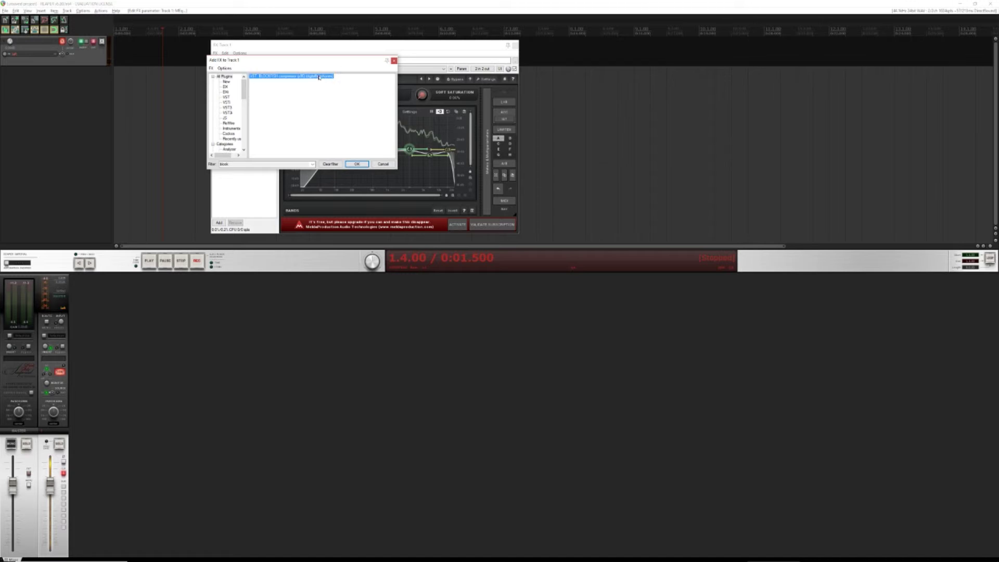
click(388, 61)
click(252, 71)
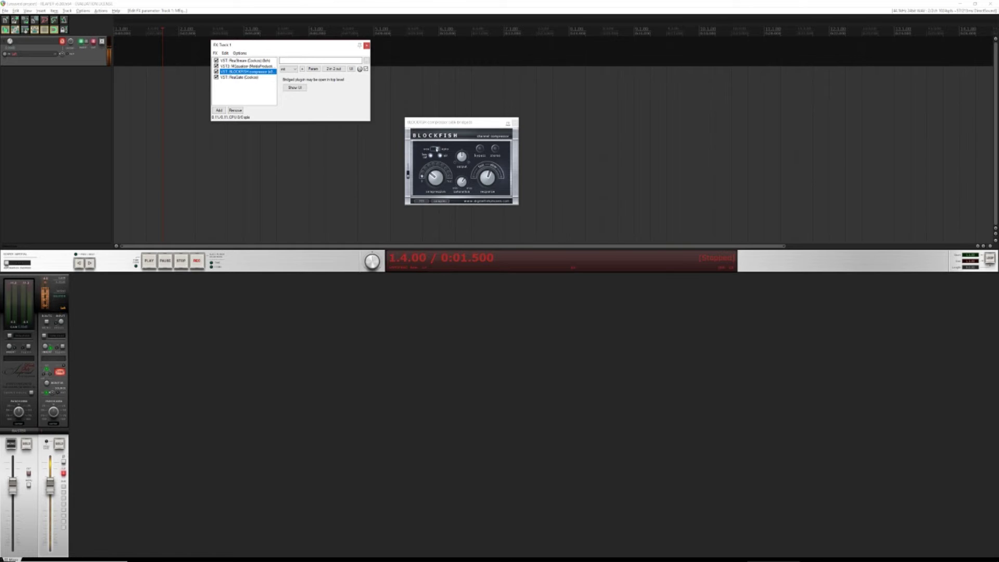
Adjust the compression amount on the BLOCKFISH compressor
click(438, 151)
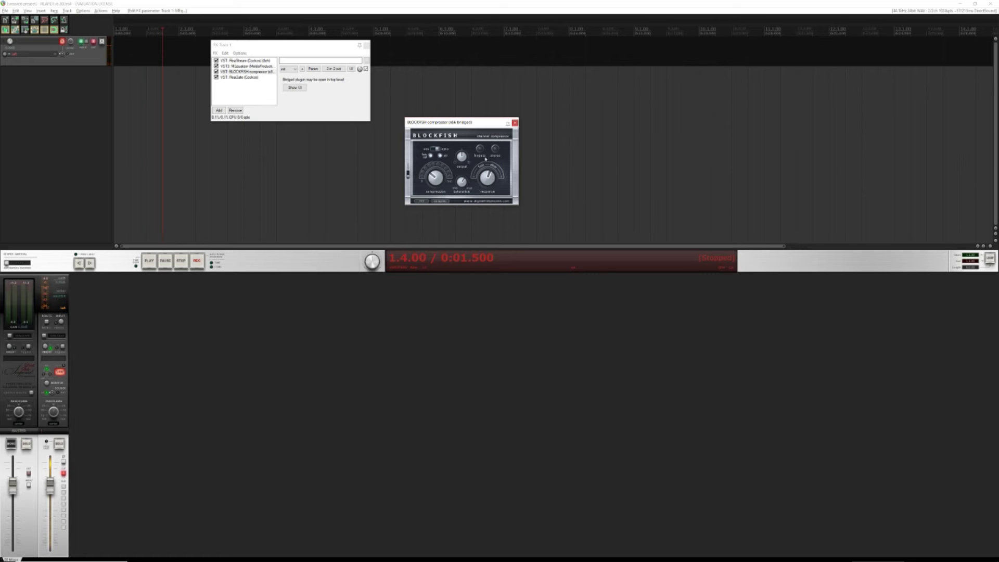
click(434, 176)
drag(431, 170, 433, 150)
Search the effect browser for ReaGate, close the browser, and open the ReaGate already in the track's chain
click(222, 116)
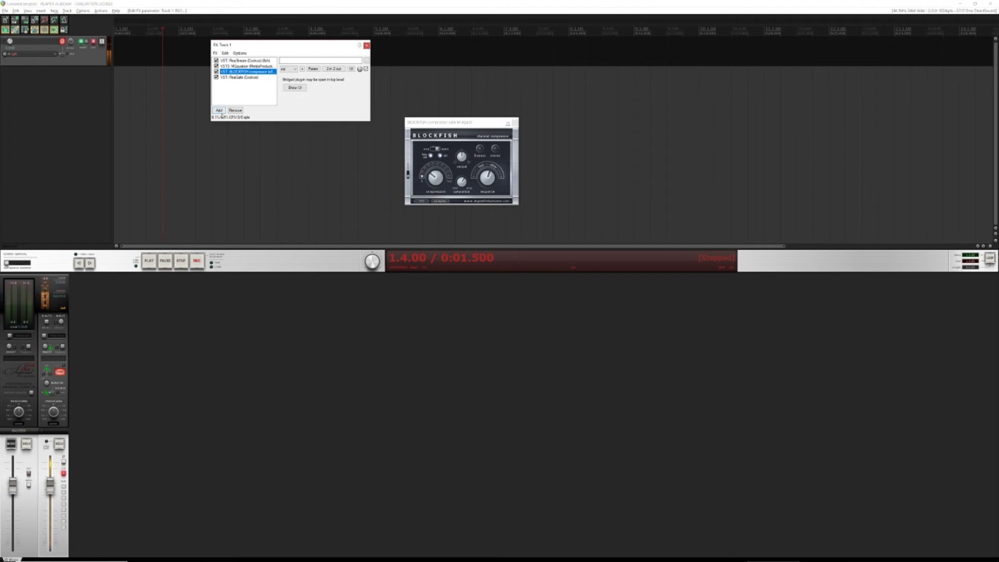
click(220, 111)
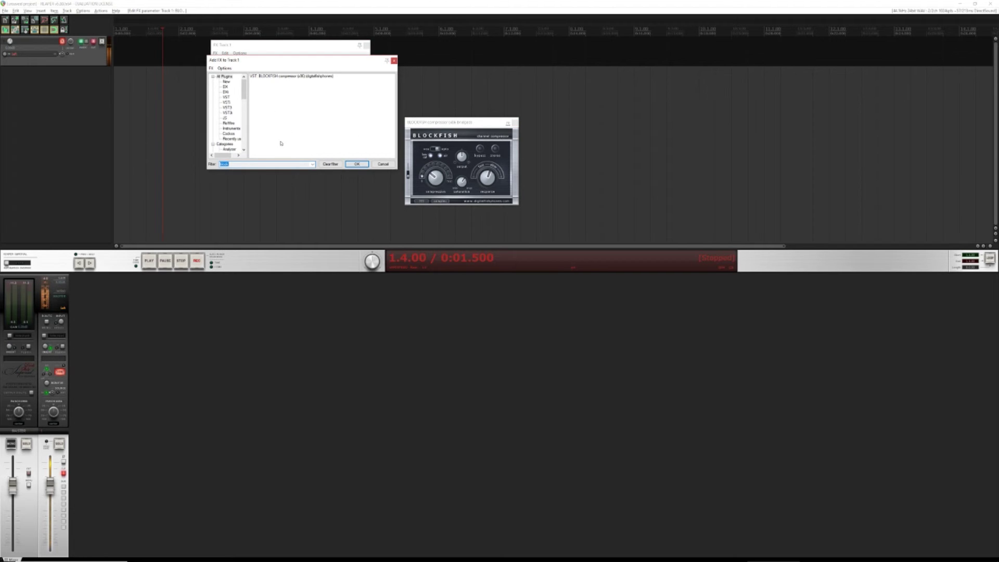
drag(272, 63, 376, 47)
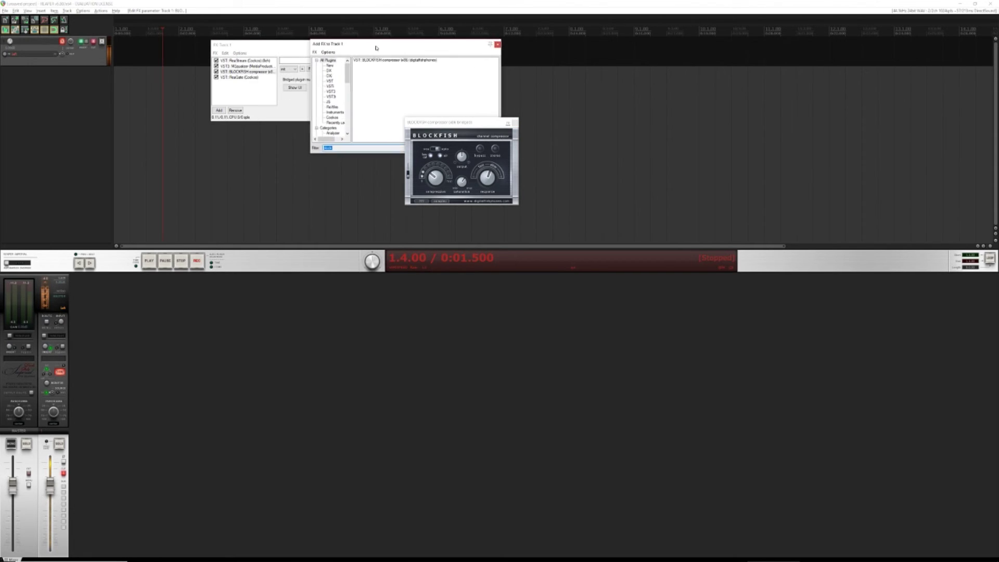
text(fea)
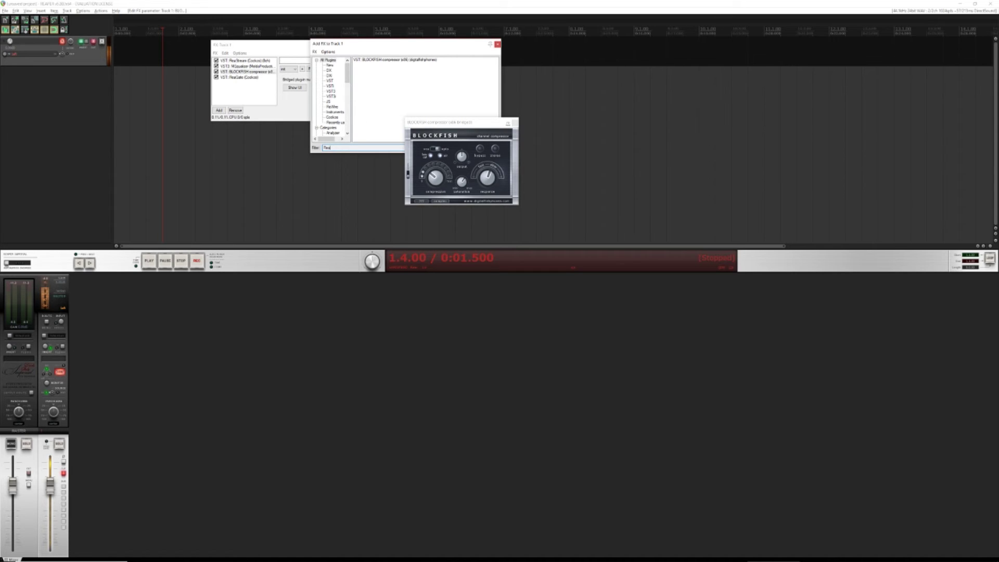
text(gate)
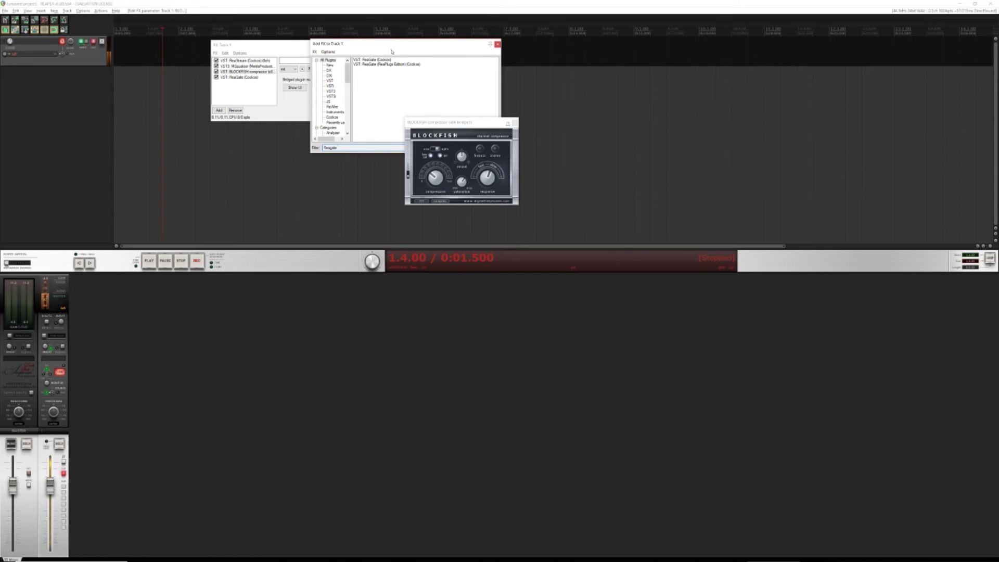
click(498, 44)
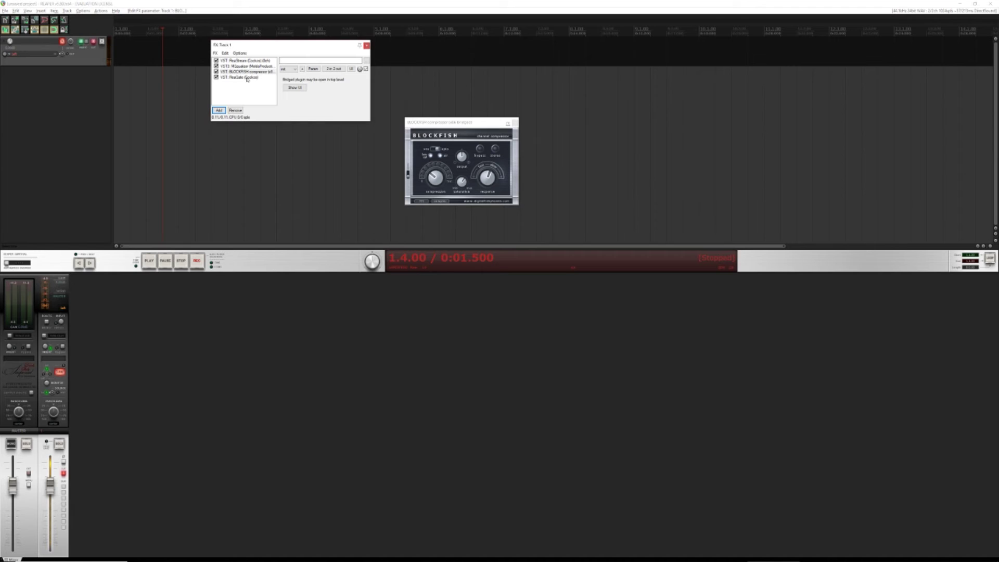
click(247, 78)
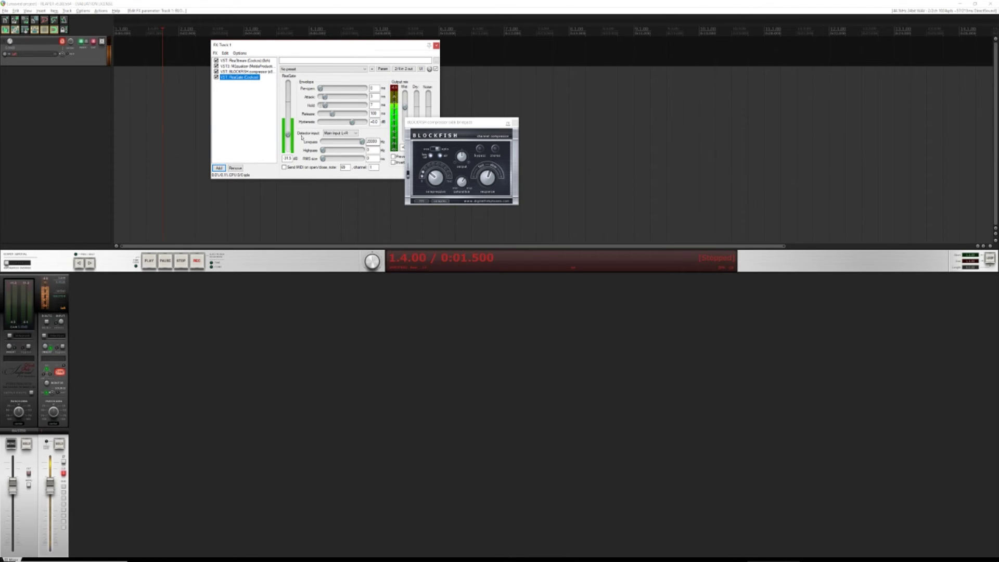
Test ReaGate with its threshold at the minimum, set the threshold to about -29 dB, and close the BLOCKFISH window
drag(288, 135, 289, 153)
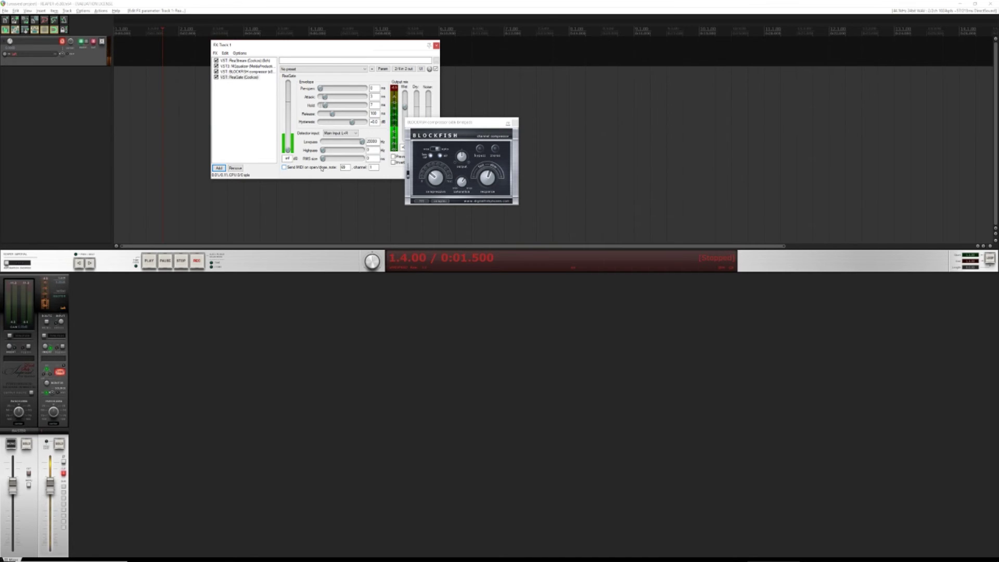
key(space)
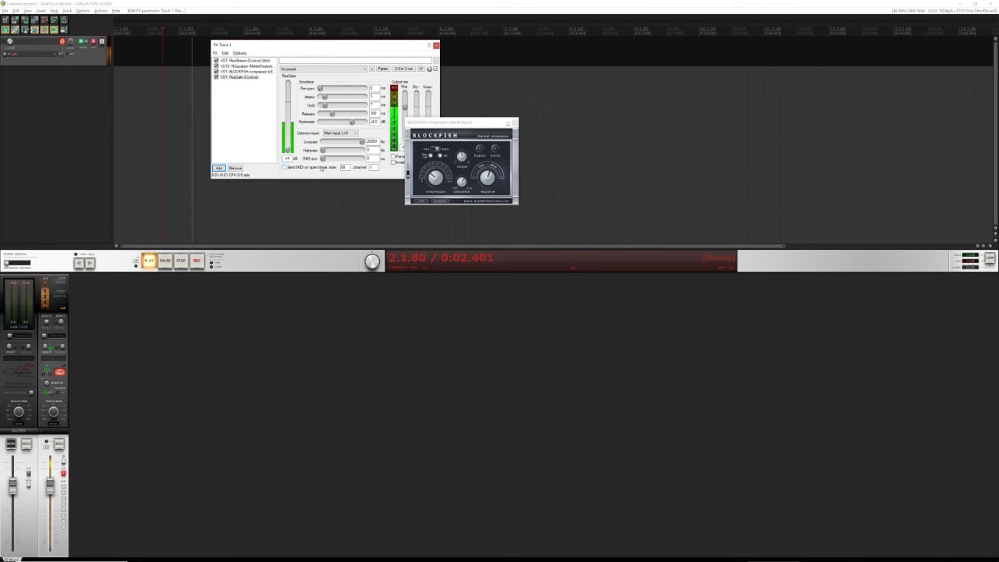
key(space)
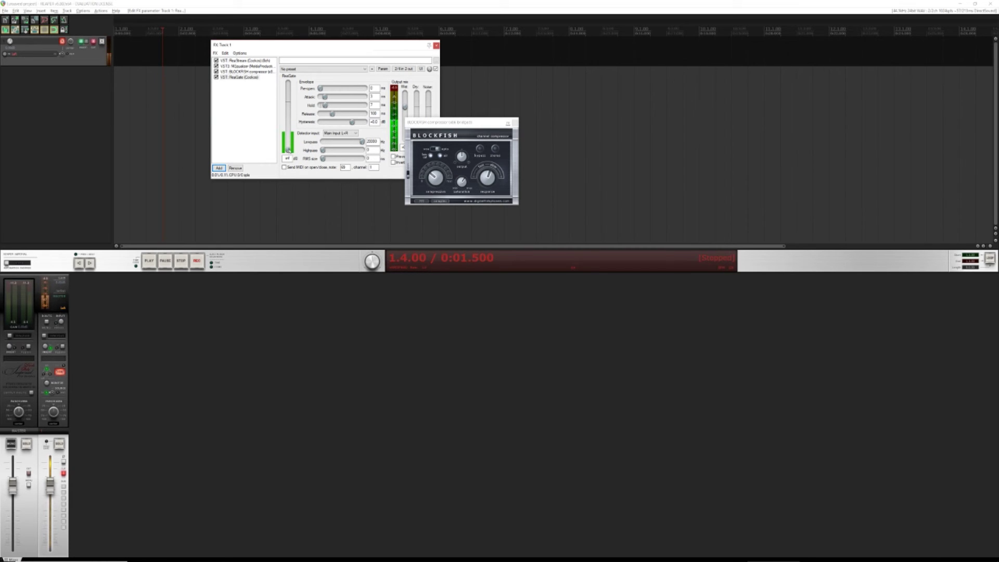
drag(288, 150, 293, 136)
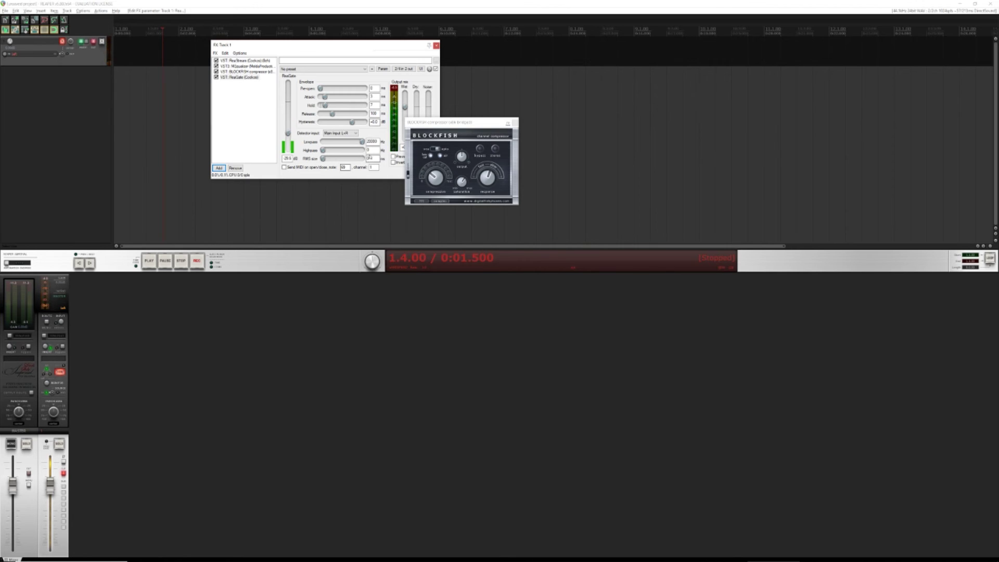
click(515, 123)
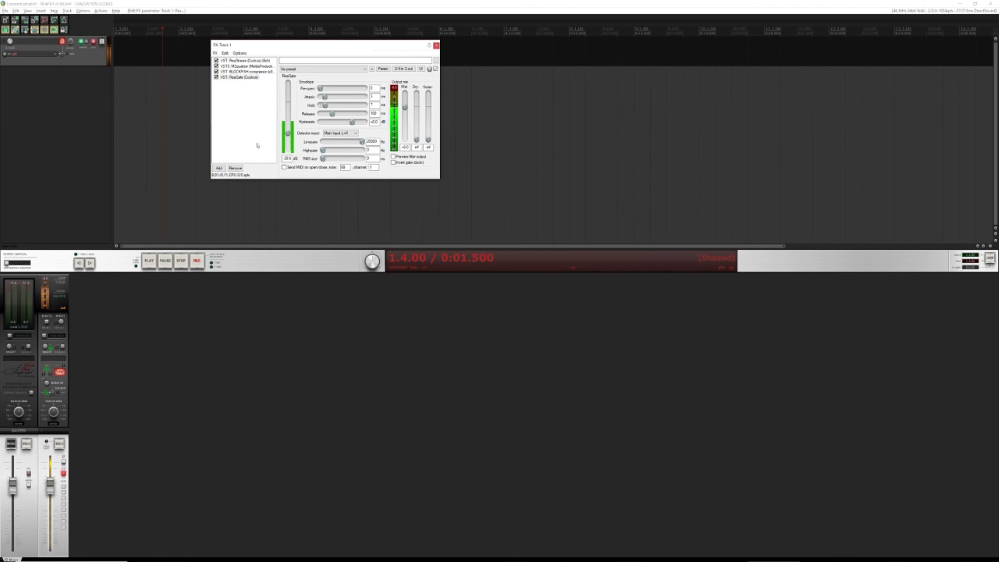
Try the Flange/Wah-wah effect on track 1, found by filtering the effect browser for "flan"
click(219, 168)
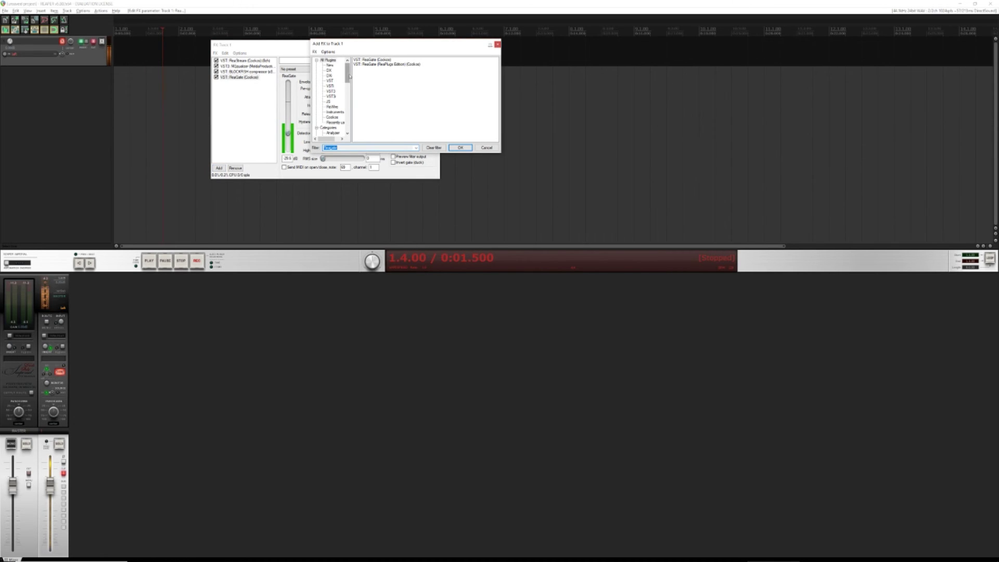
text(fa)
text(flan)
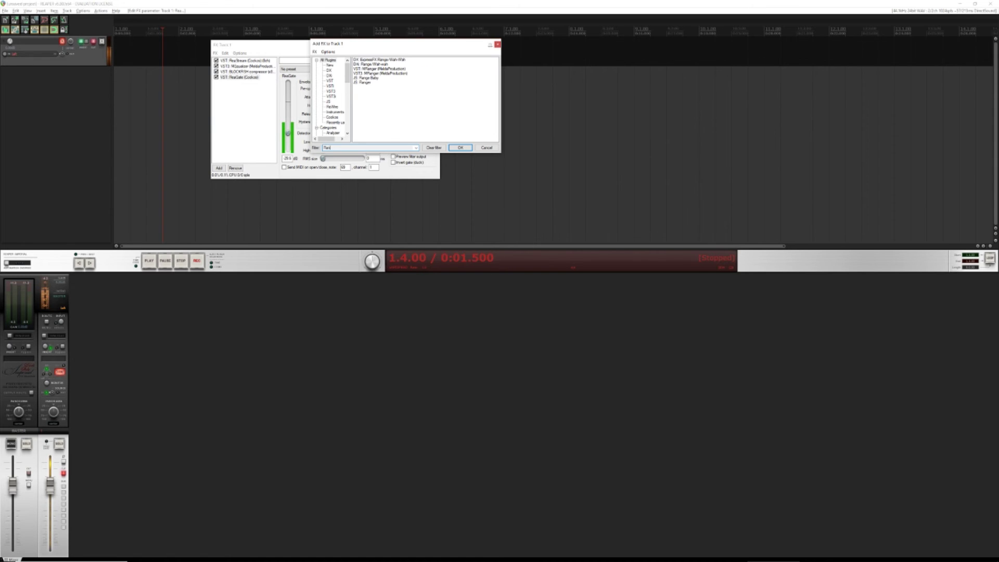
click(370, 158)
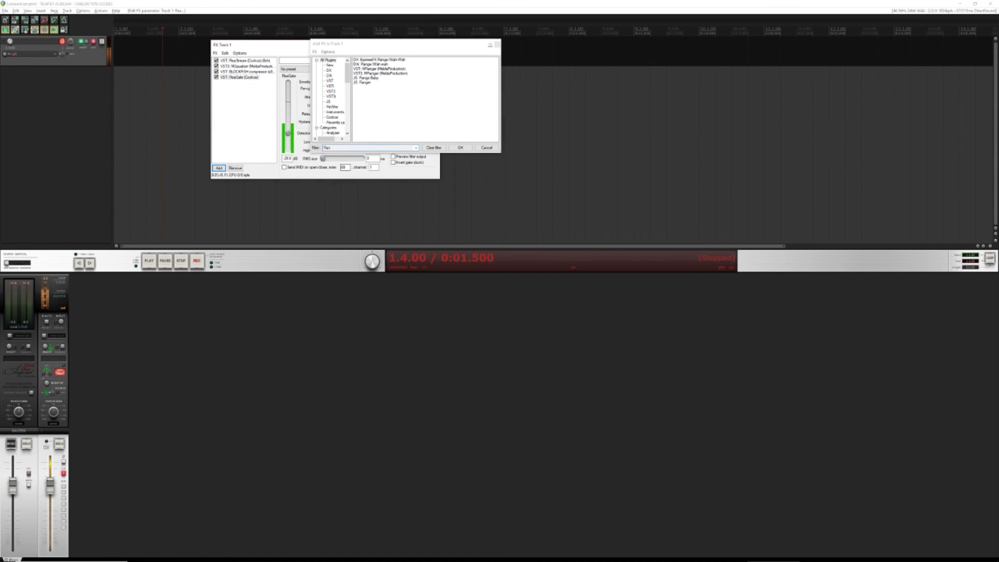
double_click(378, 65)
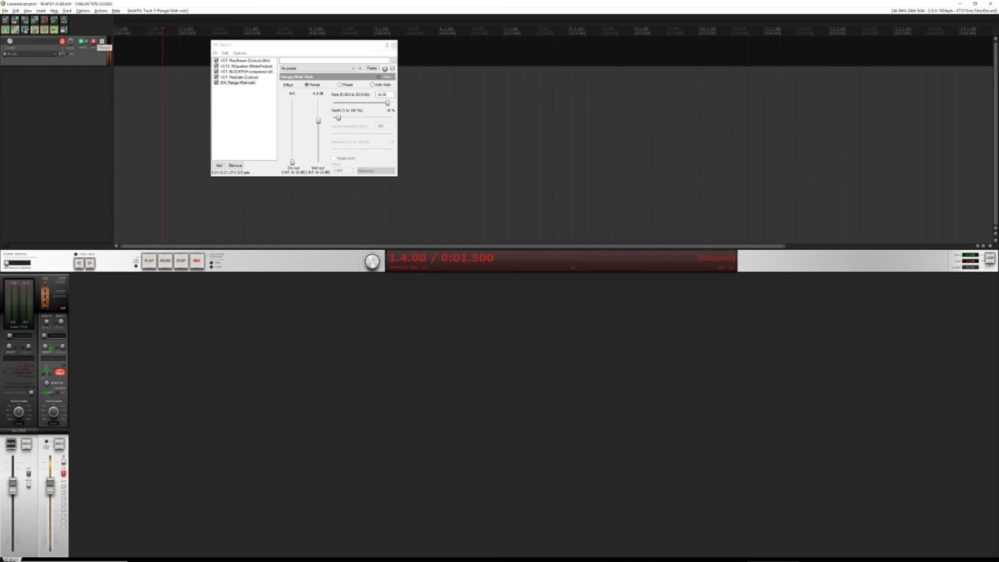
click(292, 163)
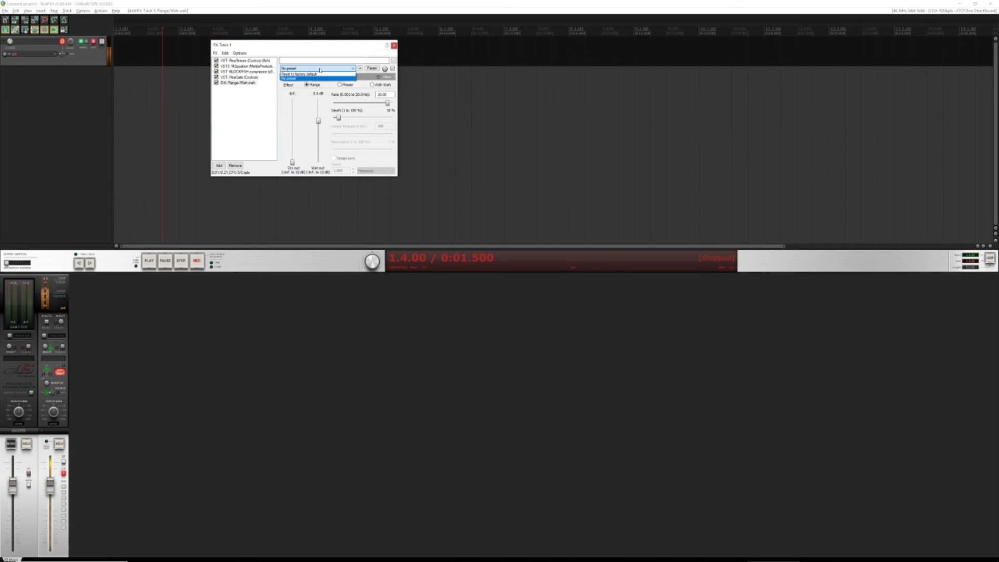
drag(292, 162, 300, 129)
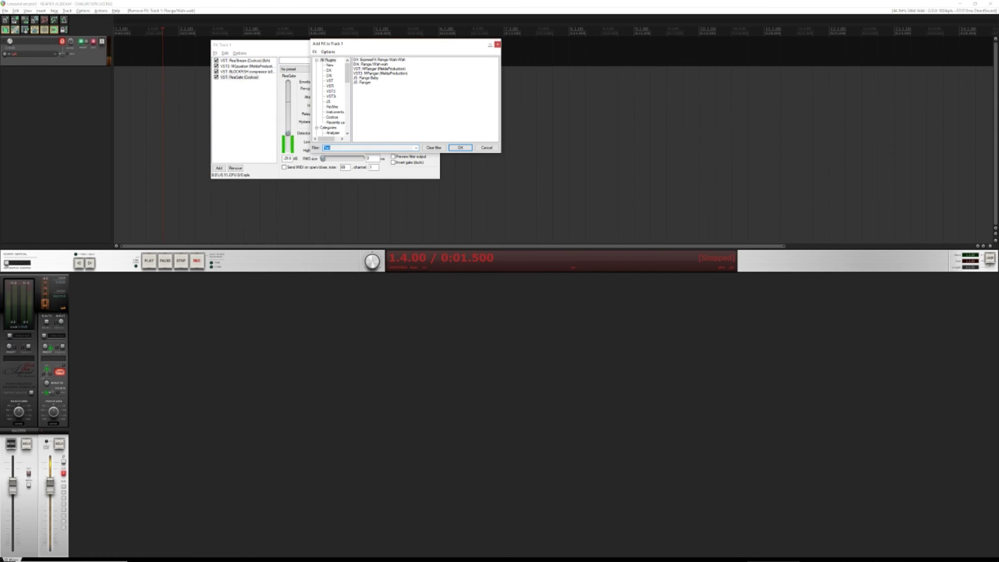
Filter the effect browser for names starting with "G" and add the Graillon 2 (Auburn Sounds) VST to track 1
click(341, 149)
double_click(341, 148)
text(Gat)
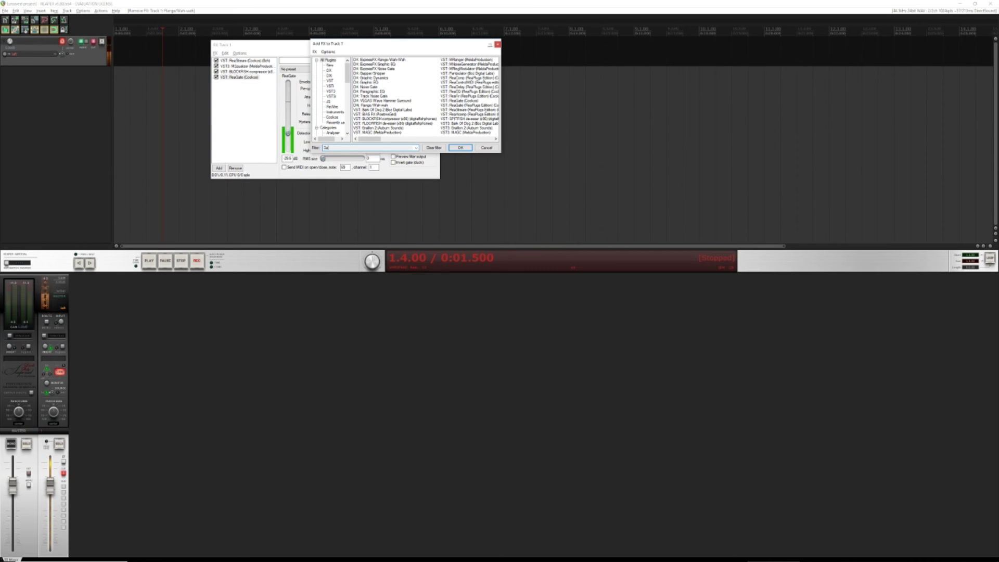
key(BackSpace)
text(al)
key(BackSpace)
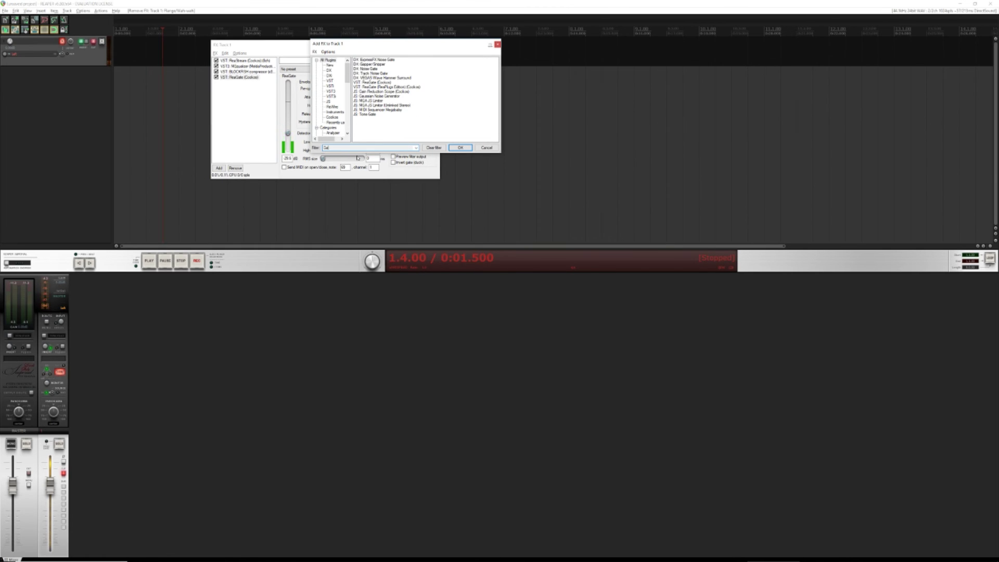
key(BackSpace)
double_click(378, 128)
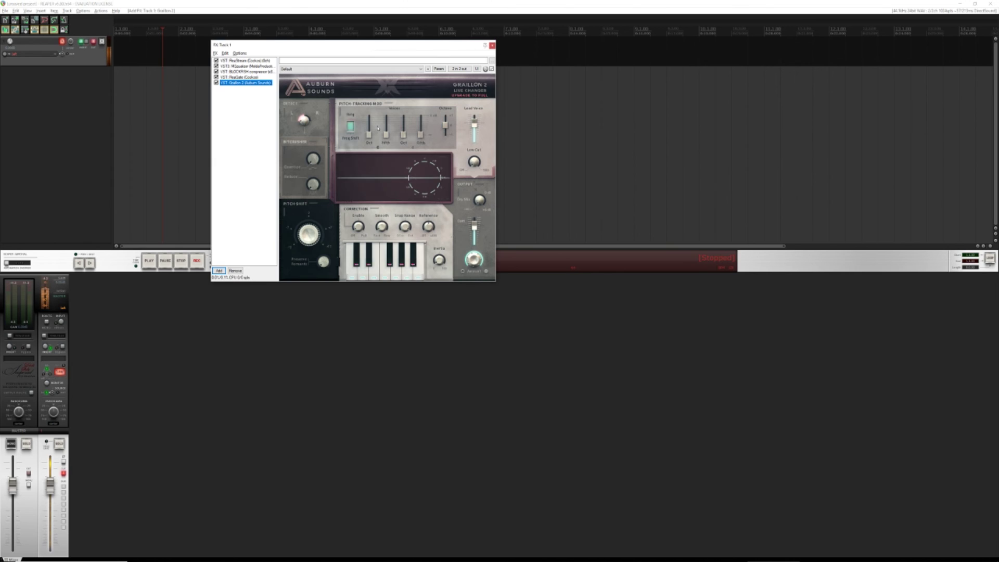
Switch Graillon 2's Ring/Freq Shift modulation toggle to its other mode and unmute track 1
click(351, 126)
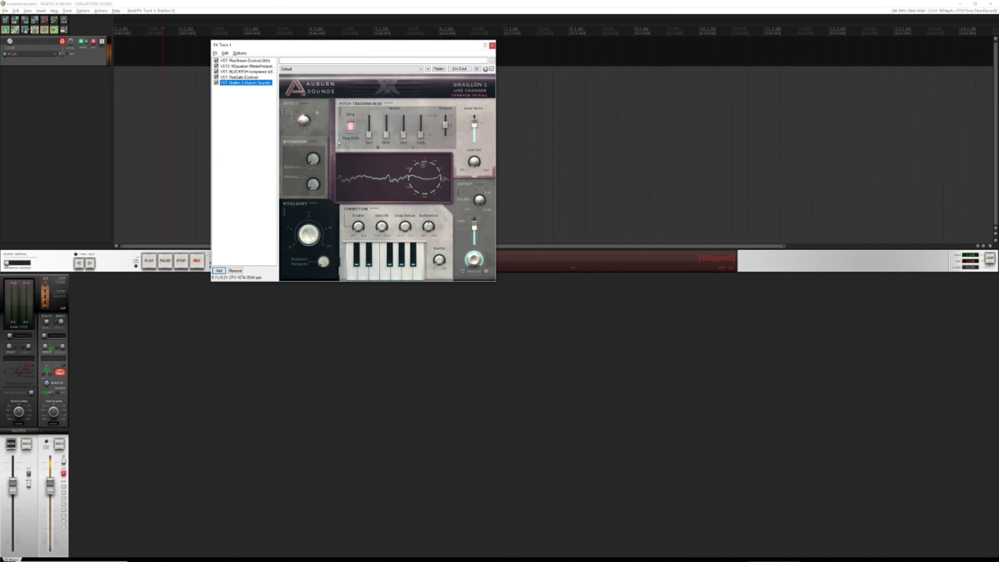
click(94, 41)
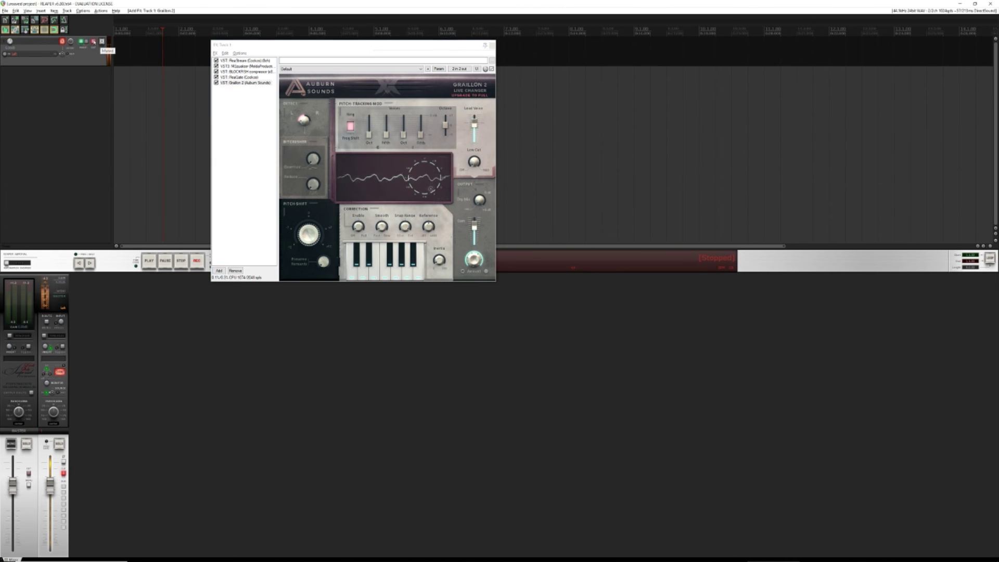
click(94, 42)
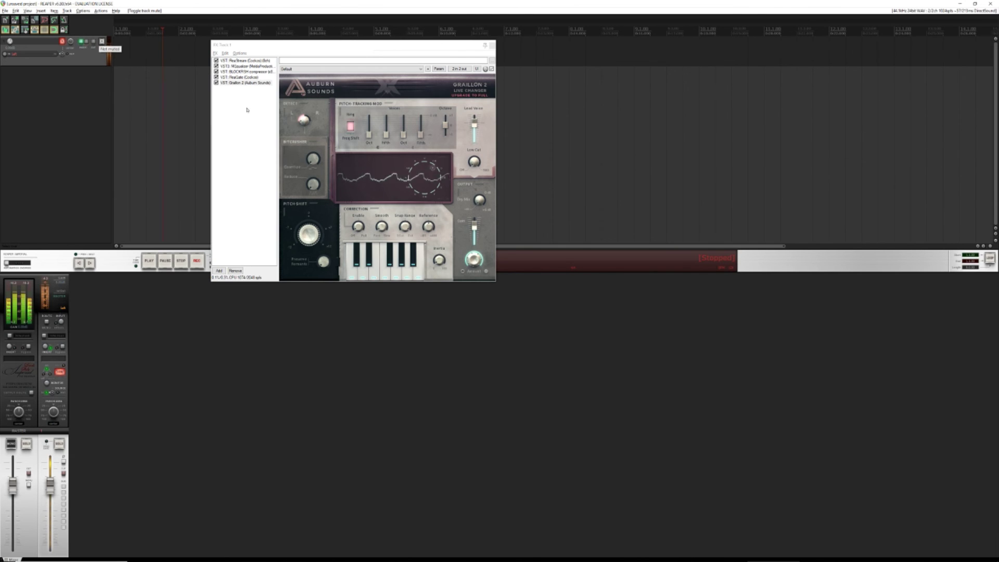
Try Graillon 2's Correct C major preset, switch to the preset listed directly above it, and mute the track
click(337, 69)
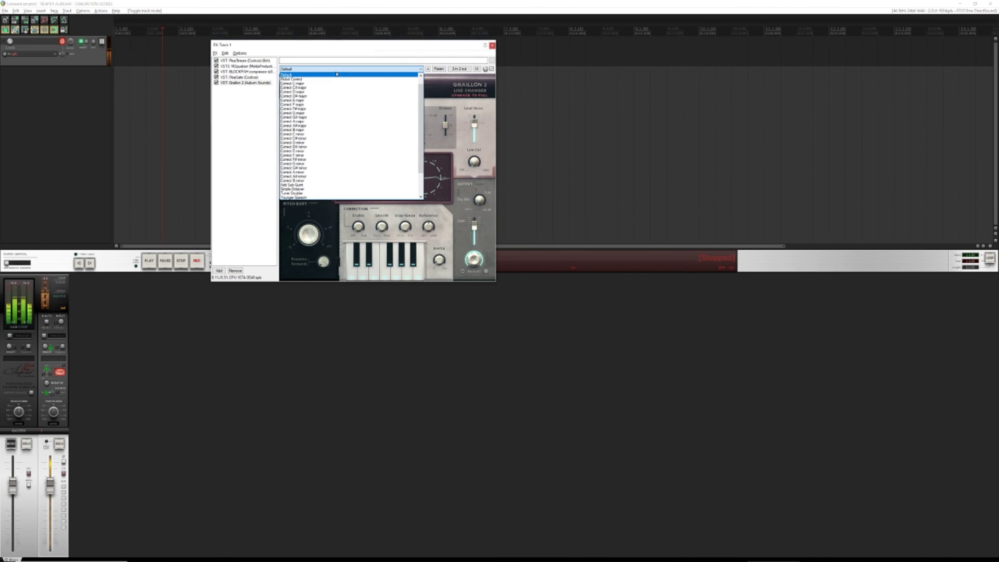
click(322, 83)
click(313, 69)
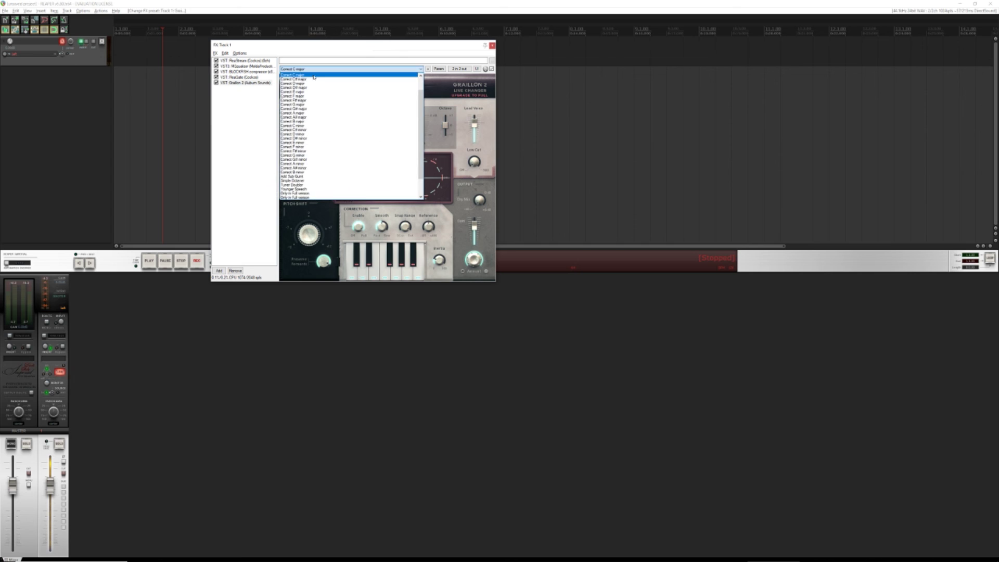
scroll(314, 78, down, 5)
click(314, 79)
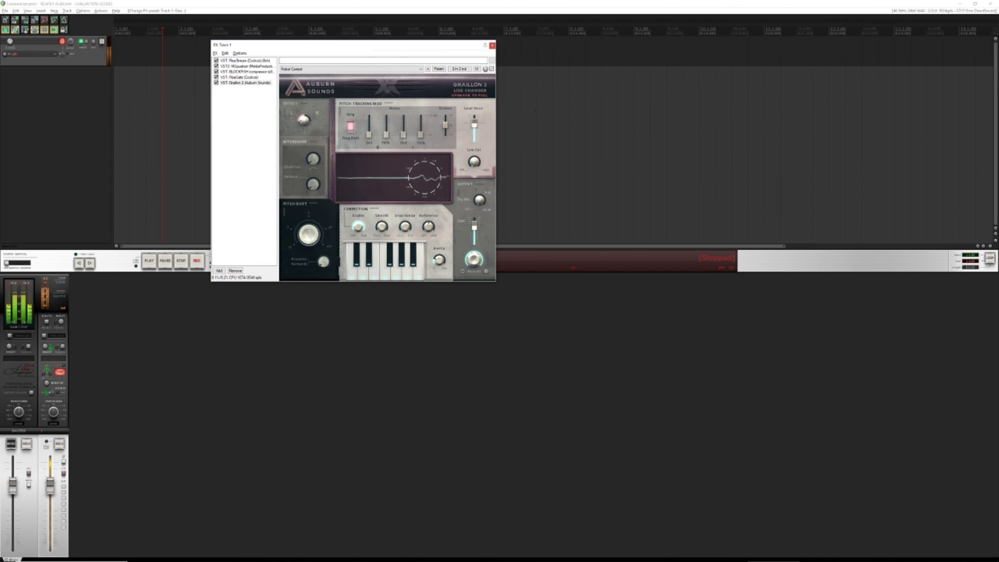
click(95, 42)
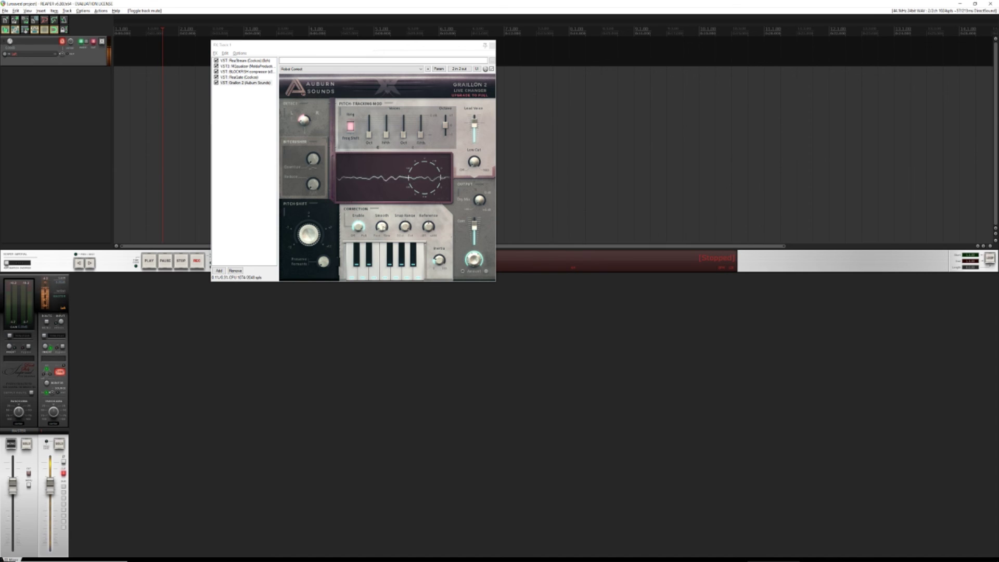
Adjust Graillon 2's Smooth correction knob and turn its pitch shift up above the centre setting
click(383, 227)
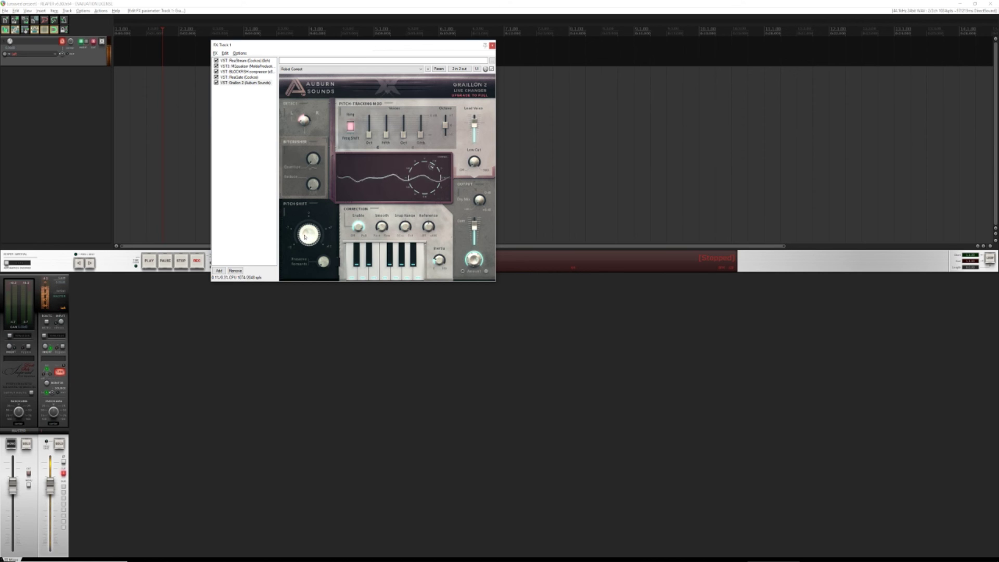
drag(305, 237, 318, 209)
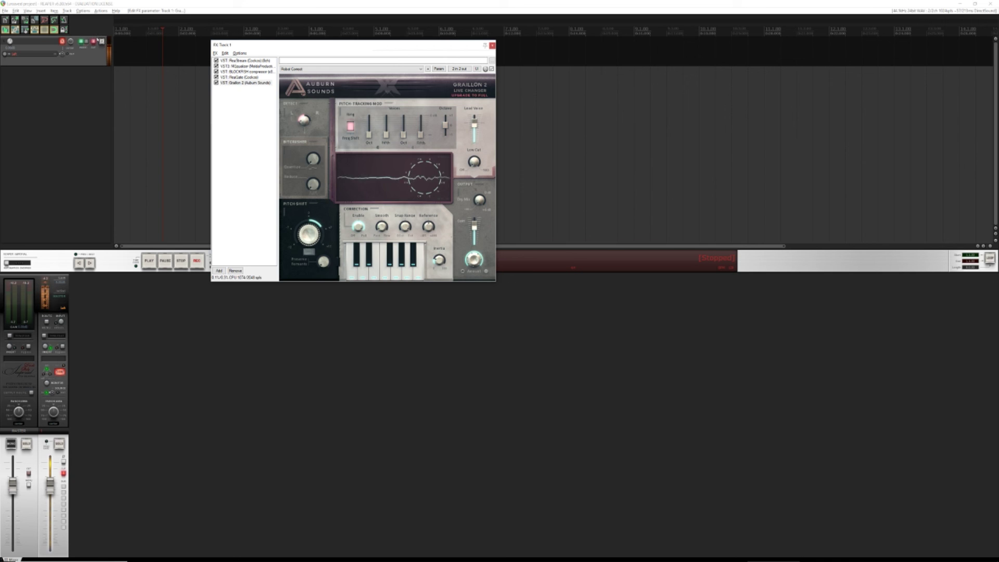